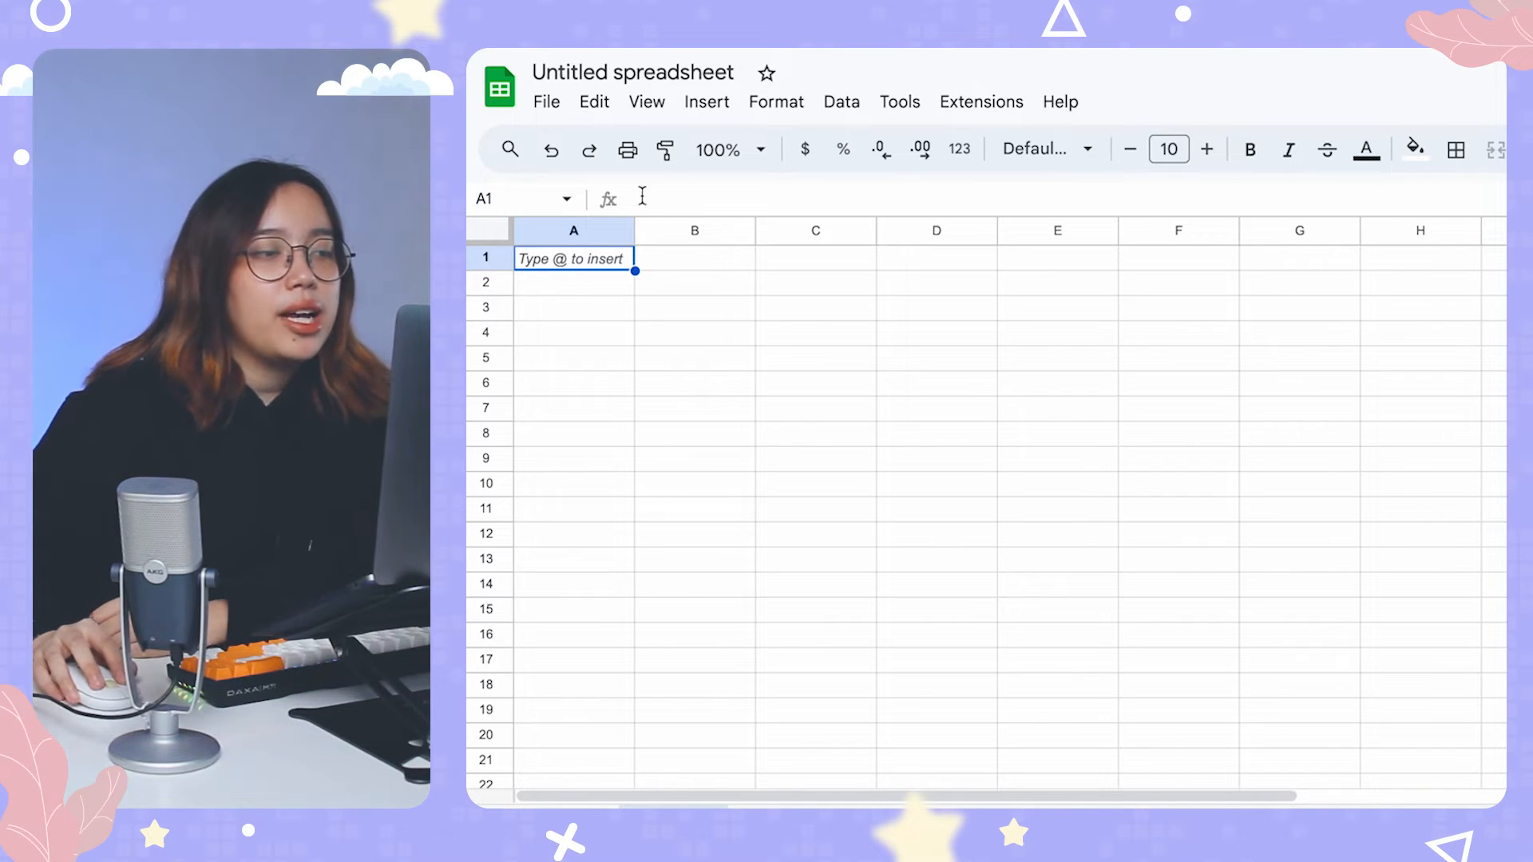
Select the single cells B2 and A1, and the whole of column A and row 1
click(678, 284)
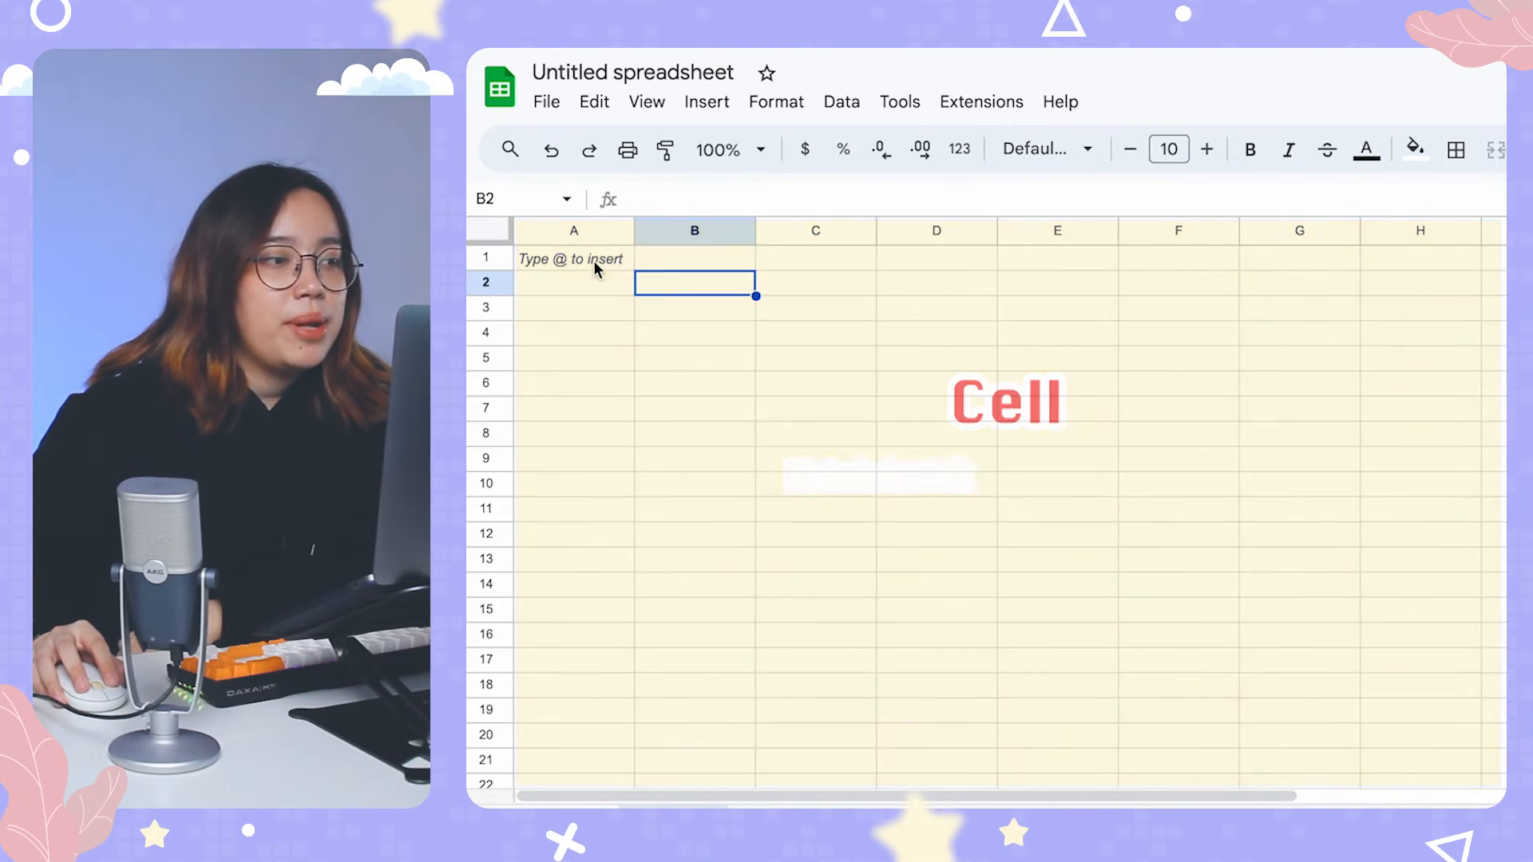
click(592, 260)
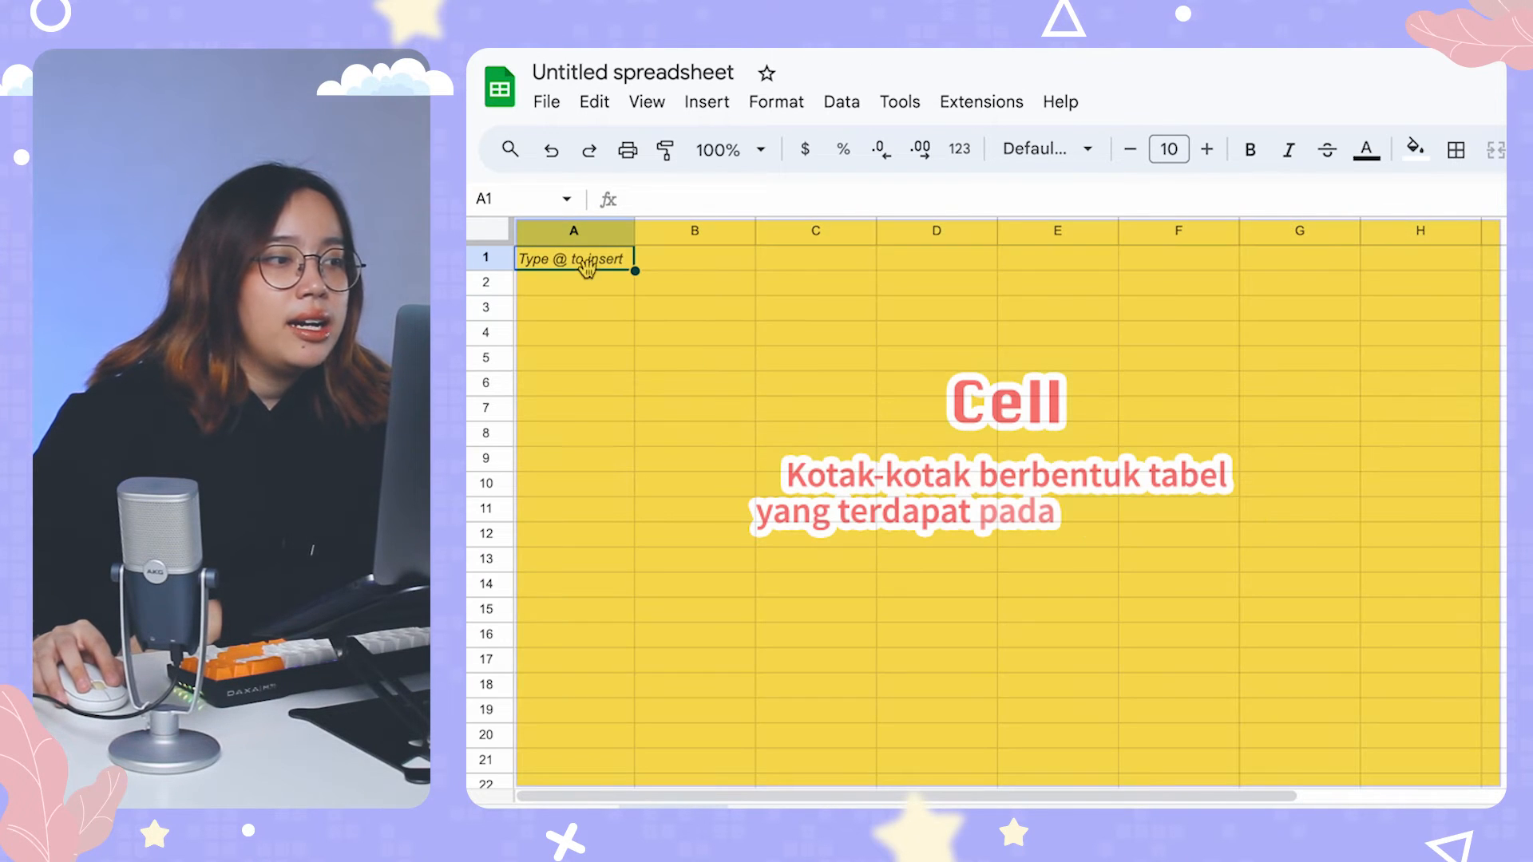
click(588, 239)
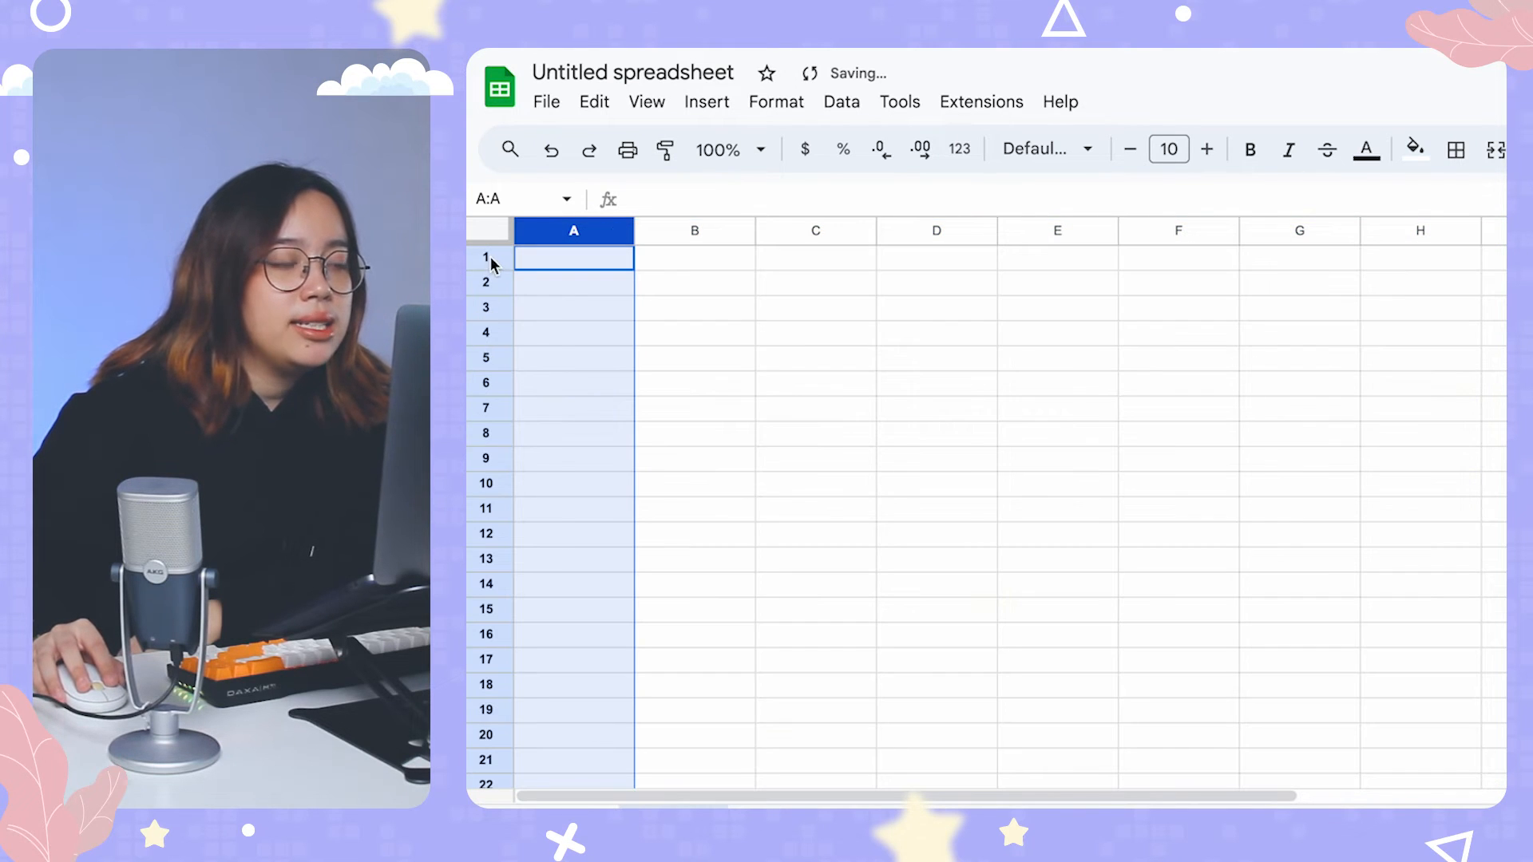
click(484, 257)
click(610, 235)
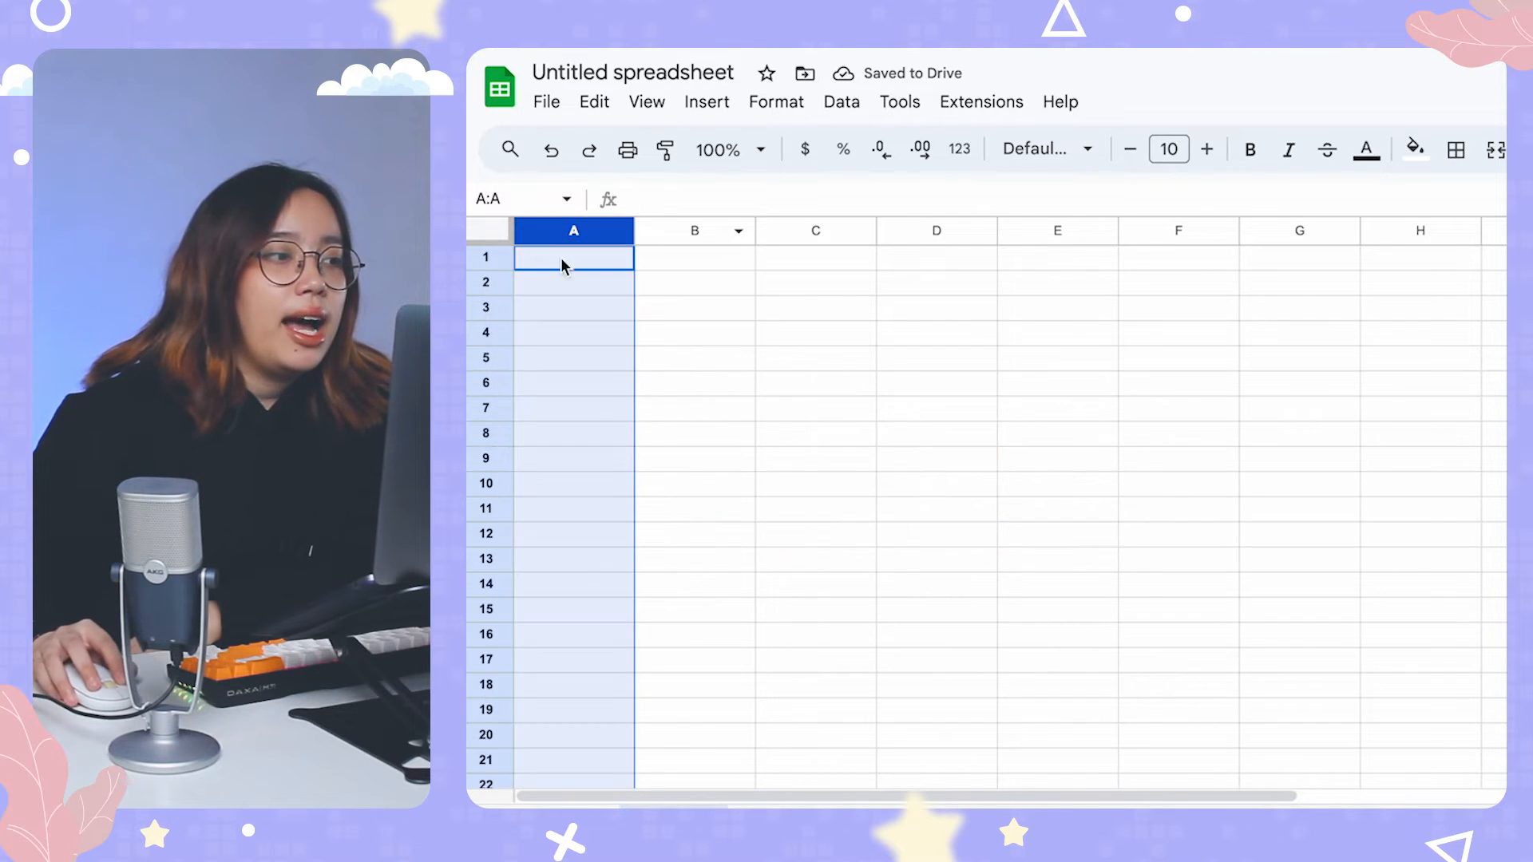
click(505, 256)
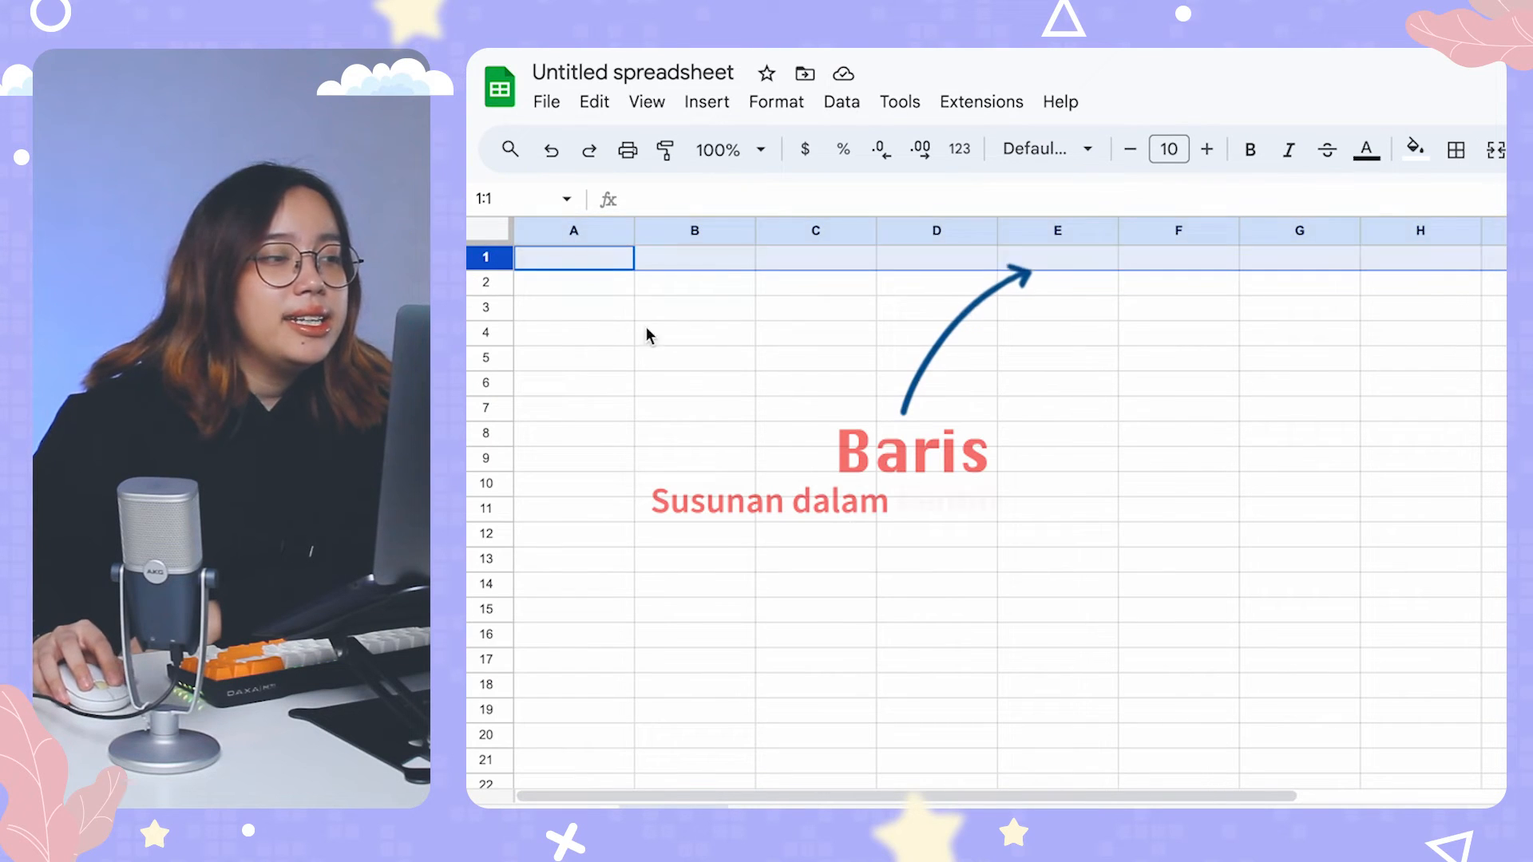
Select cell B2 along with the column and row that define its address, column B and row 2
click(648, 284)
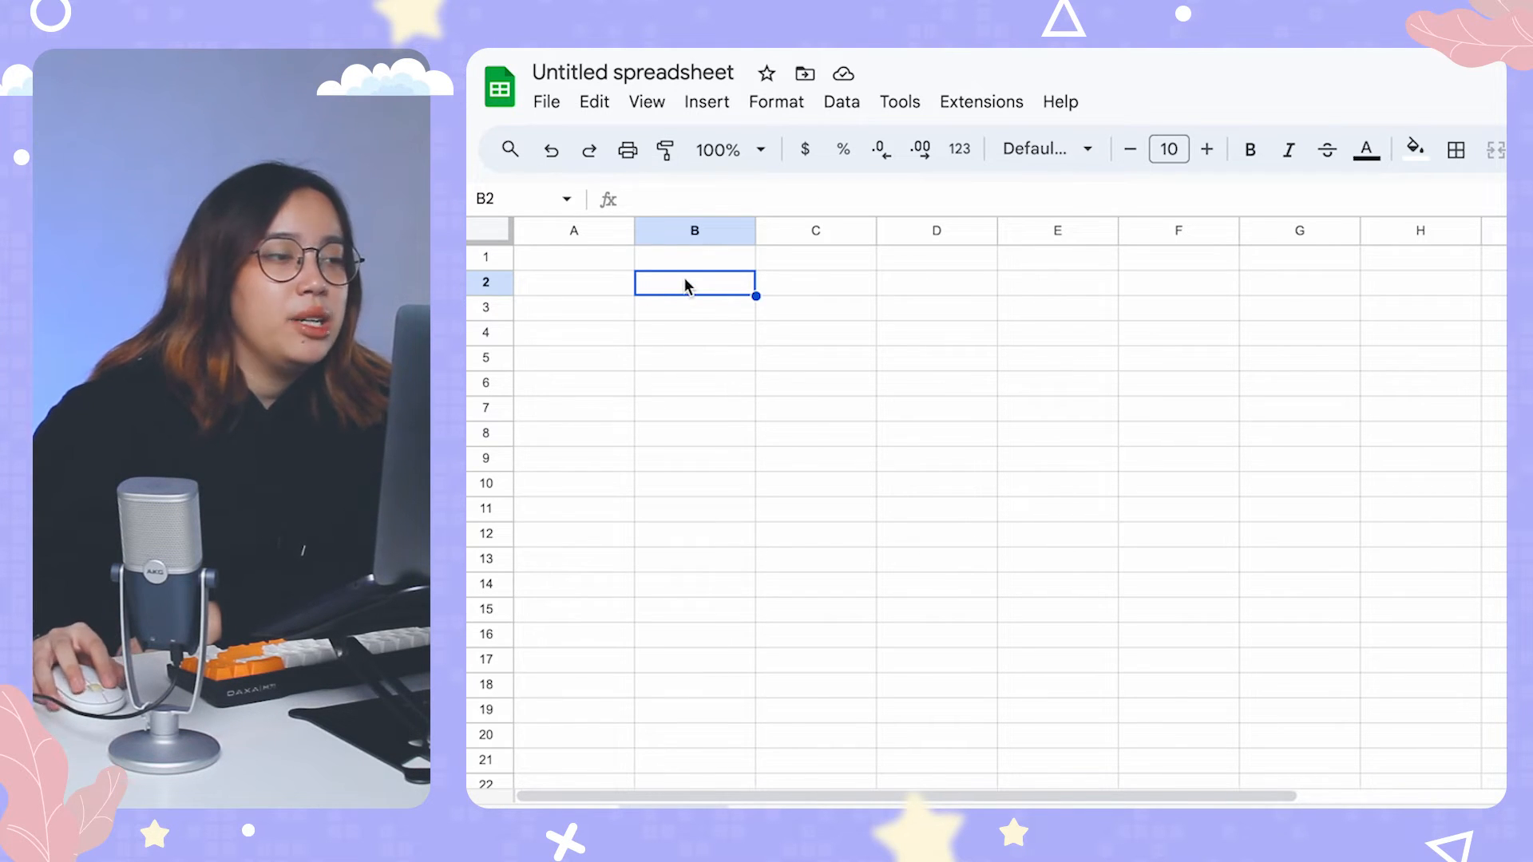
click(696, 234)
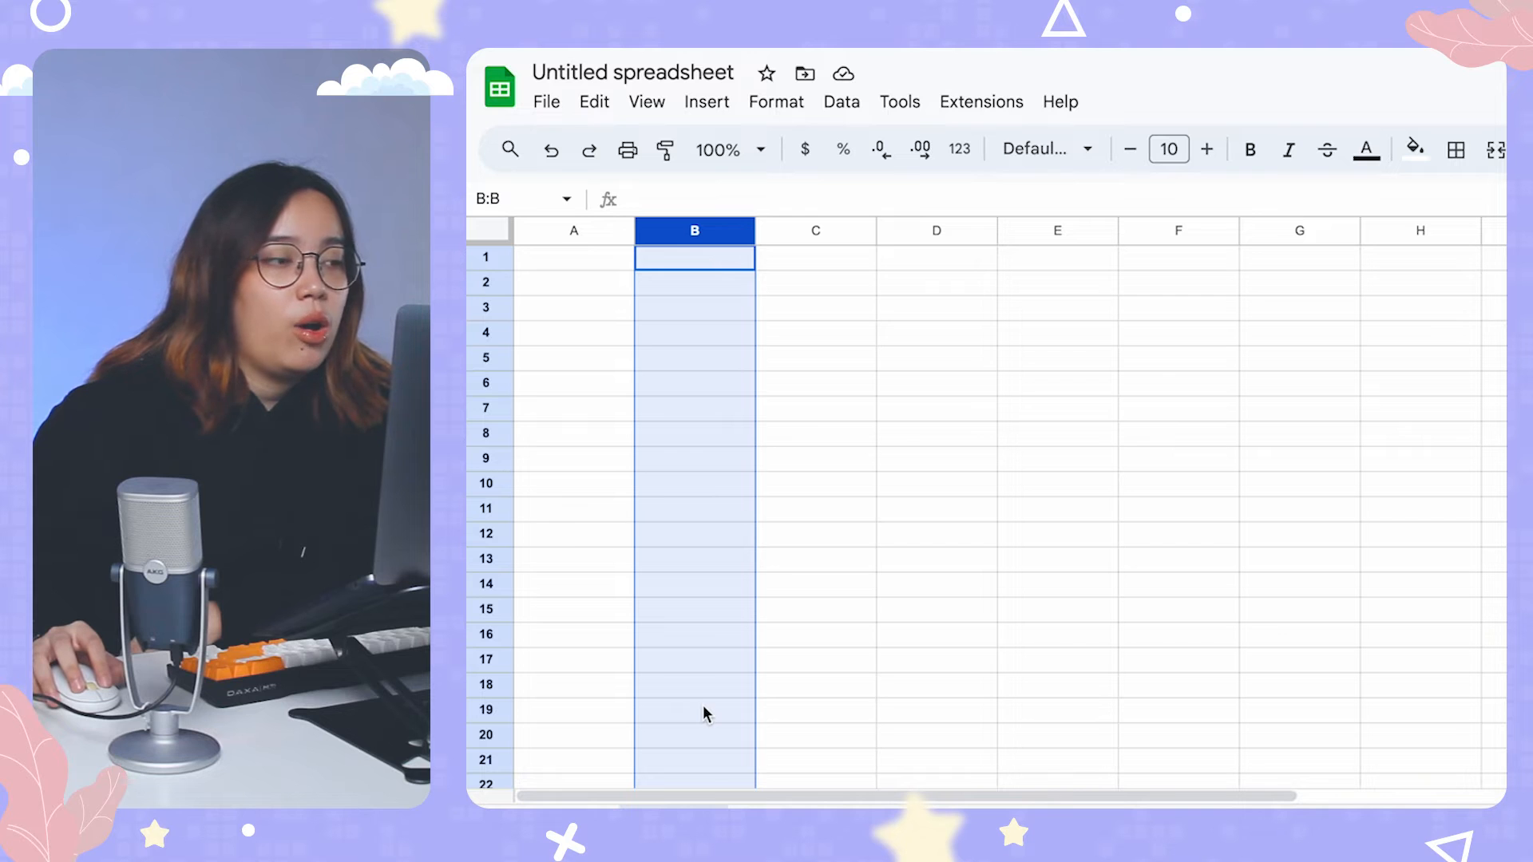
click(486, 283)
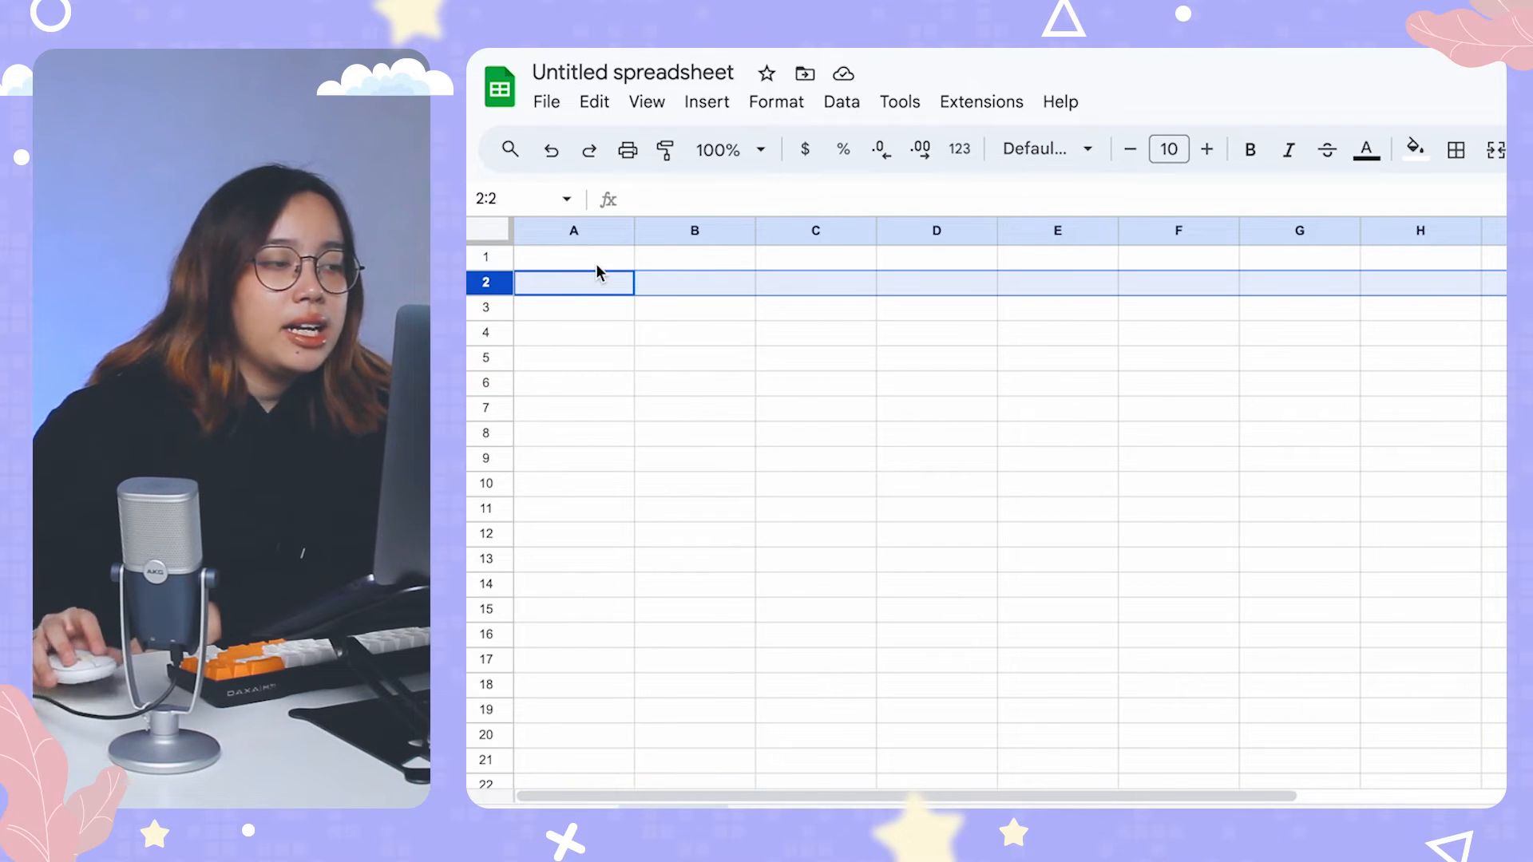
Select the cell range A1:F10, starting from A1, and return the selection to cell A1
click(594, 259)
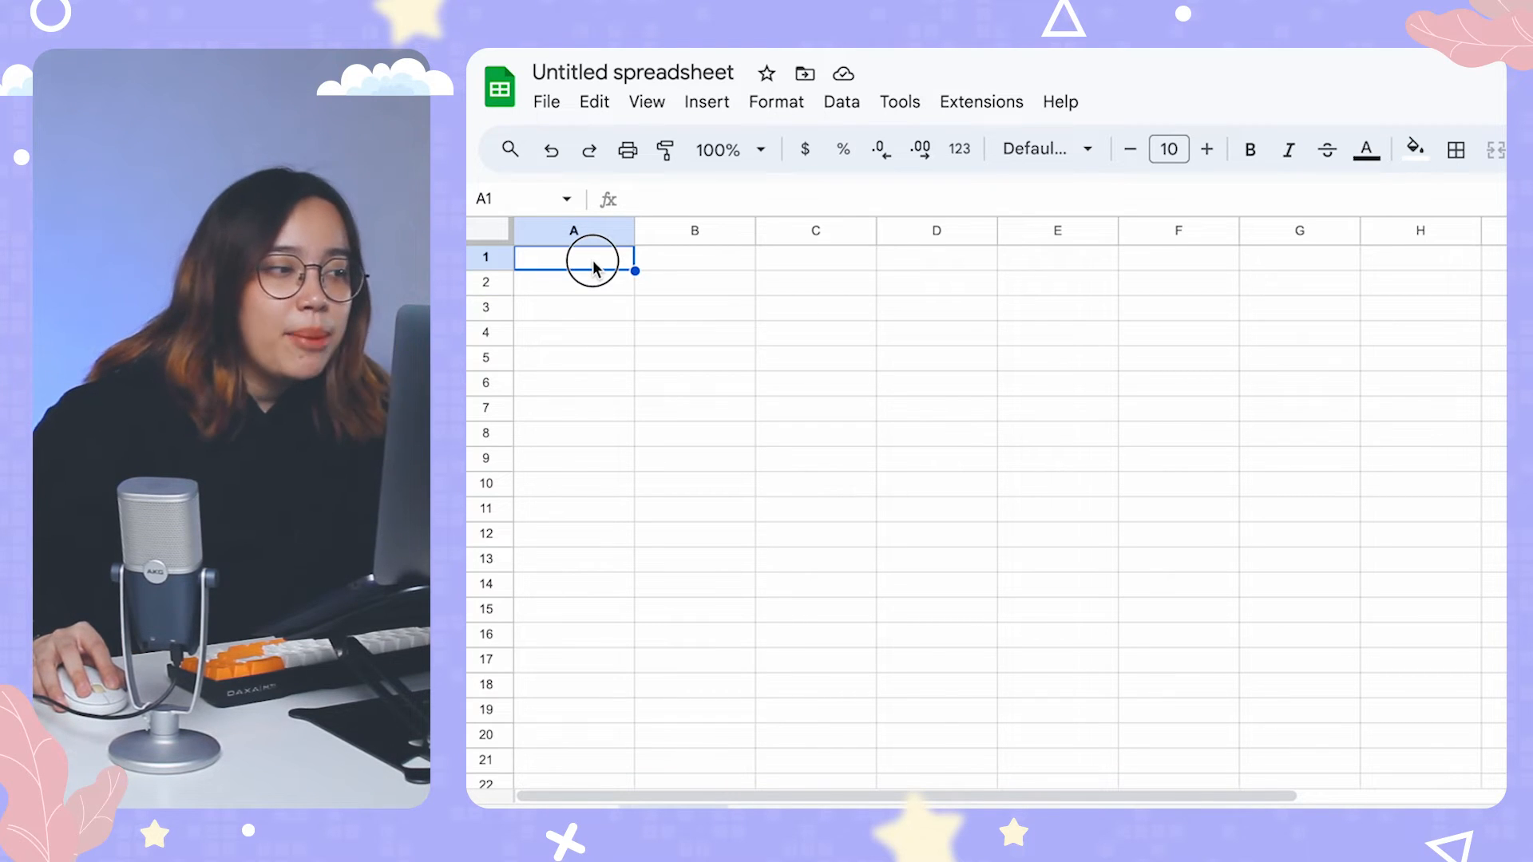
drag(595, 260, 1184, 489)
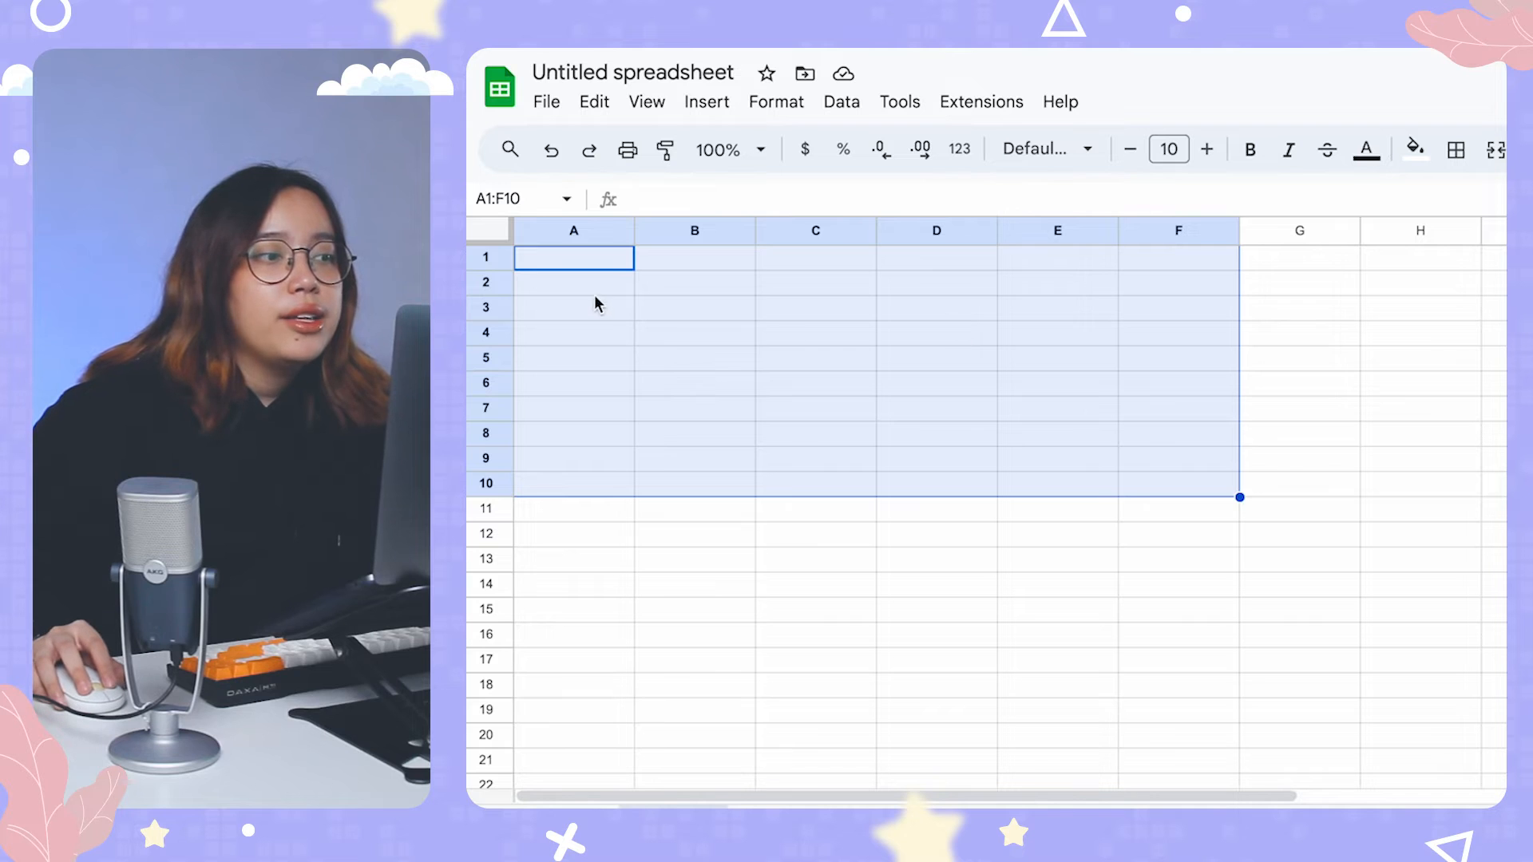
click(606, 266)
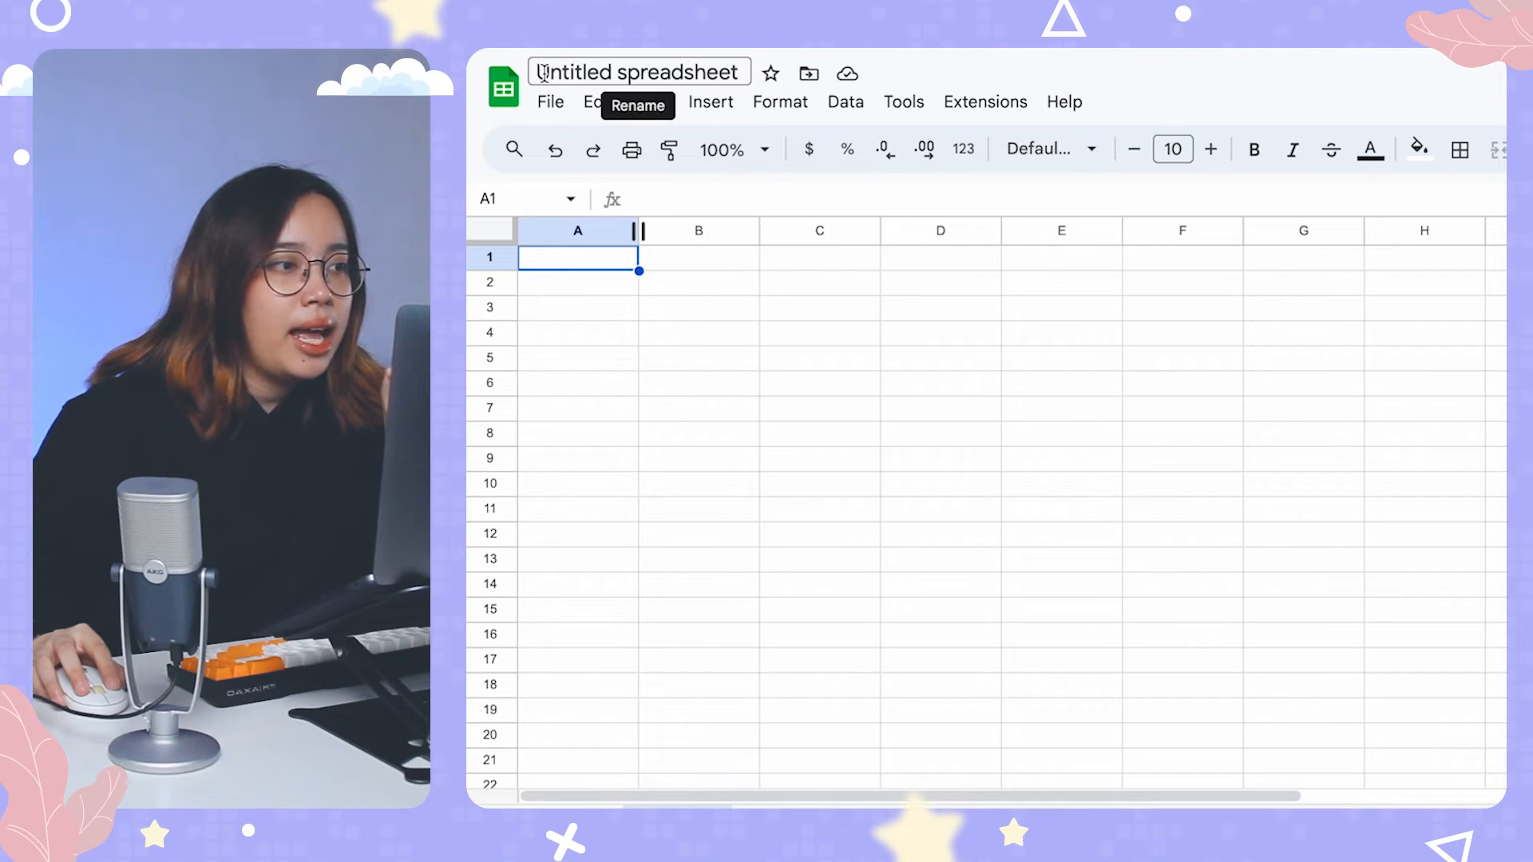
Rename the untitled spreadsheet as "Spreadsheet pertamaku"
click(555, 74)
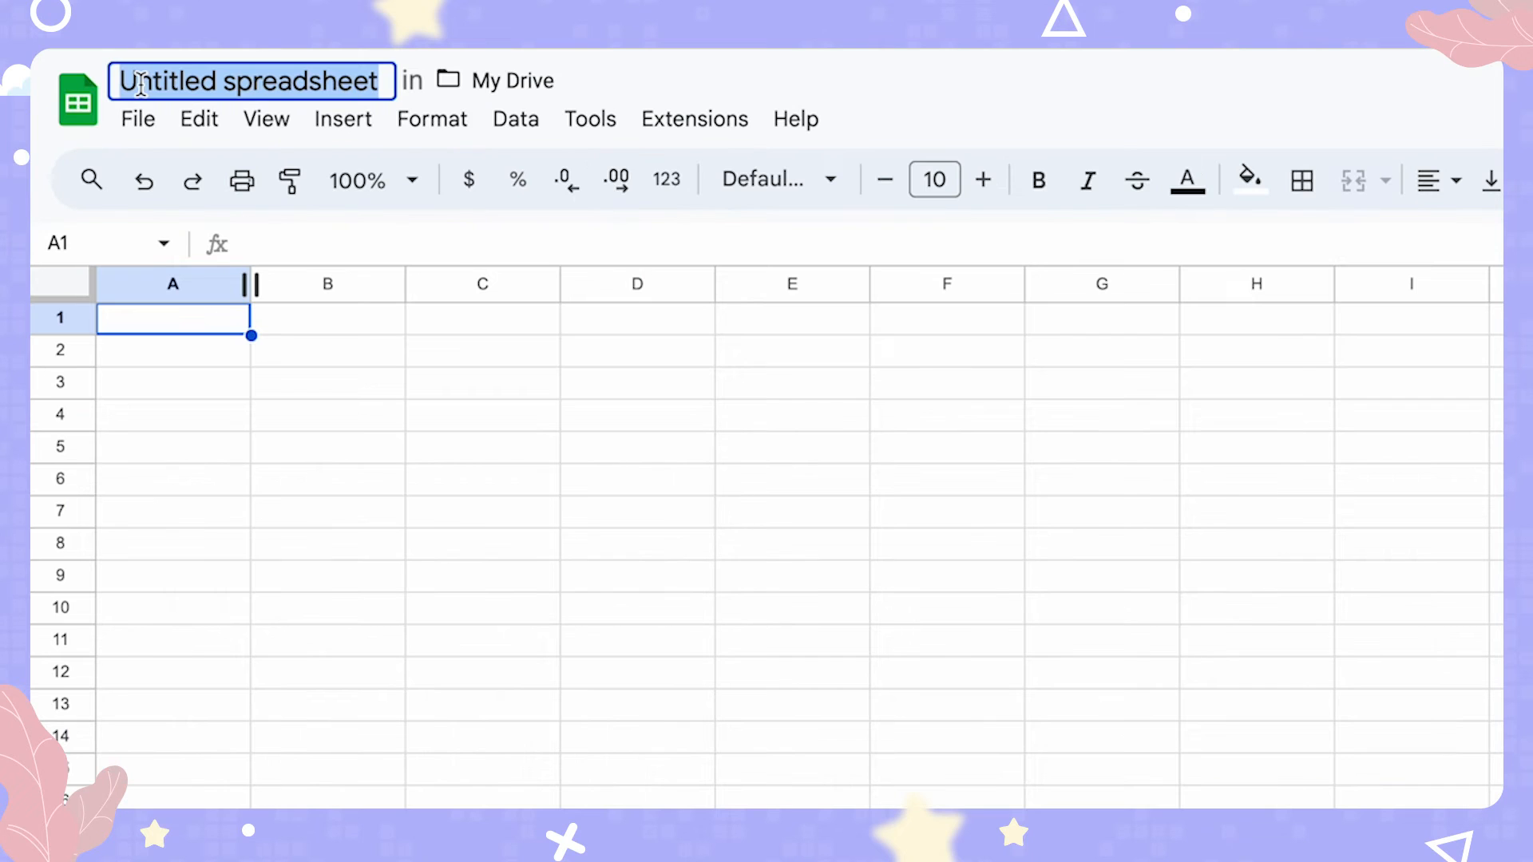
text(SP)
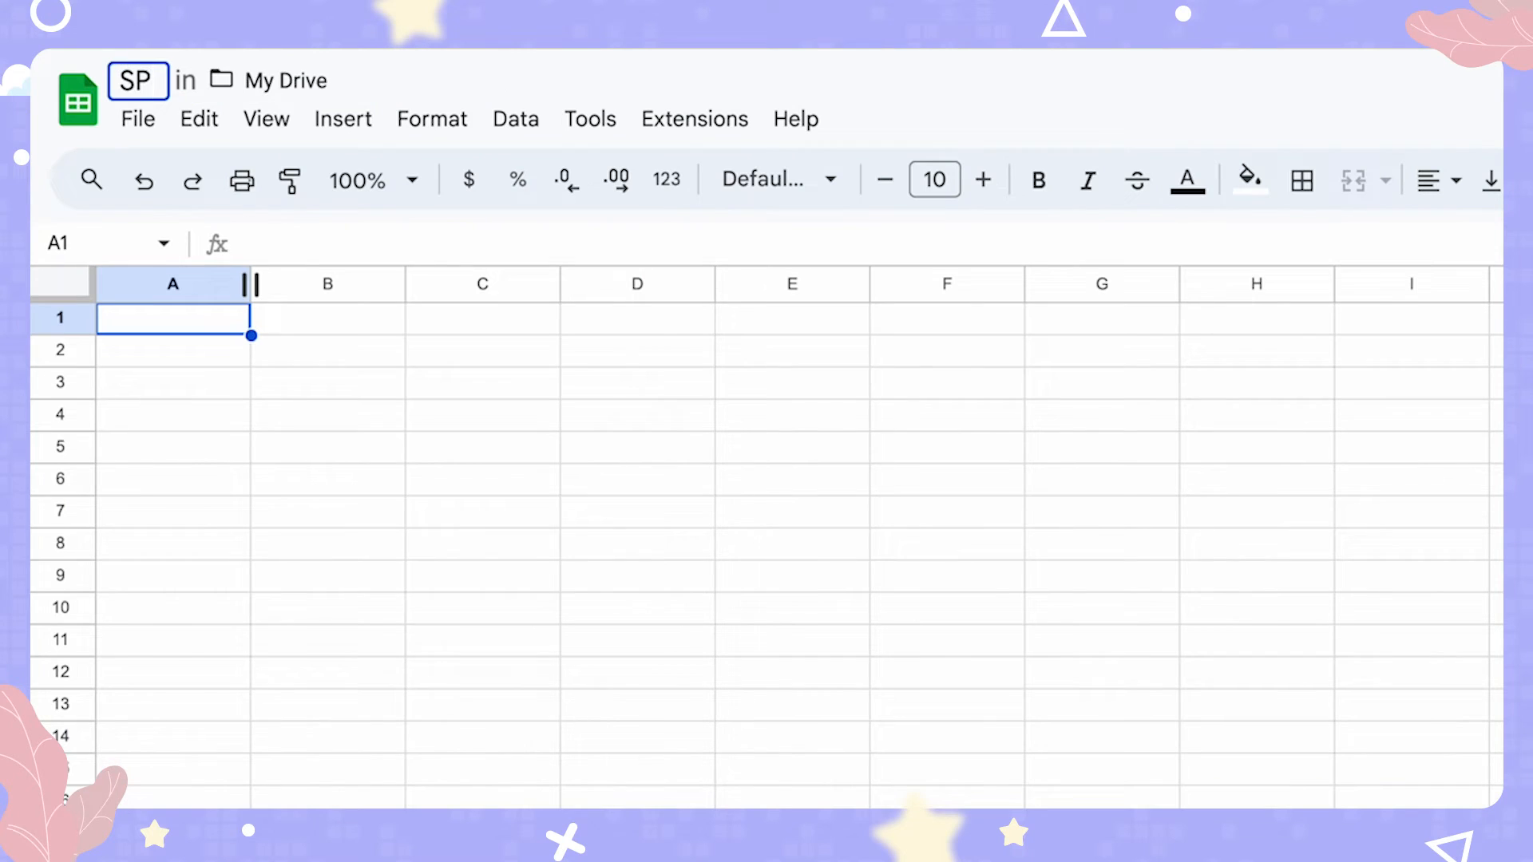
key(BackSpace)
text(pread)
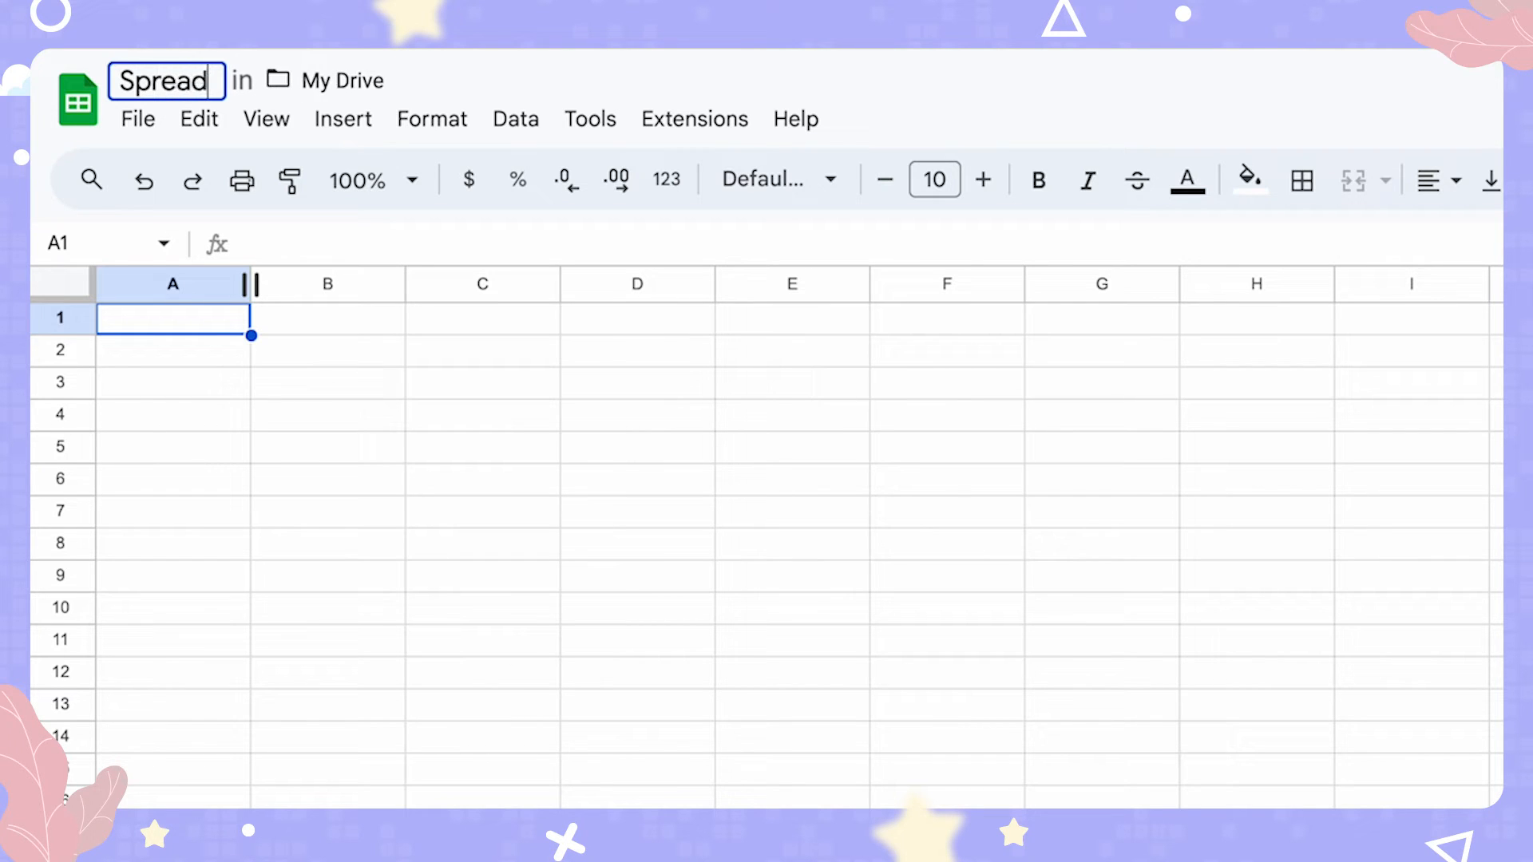
text(sheetpertama)
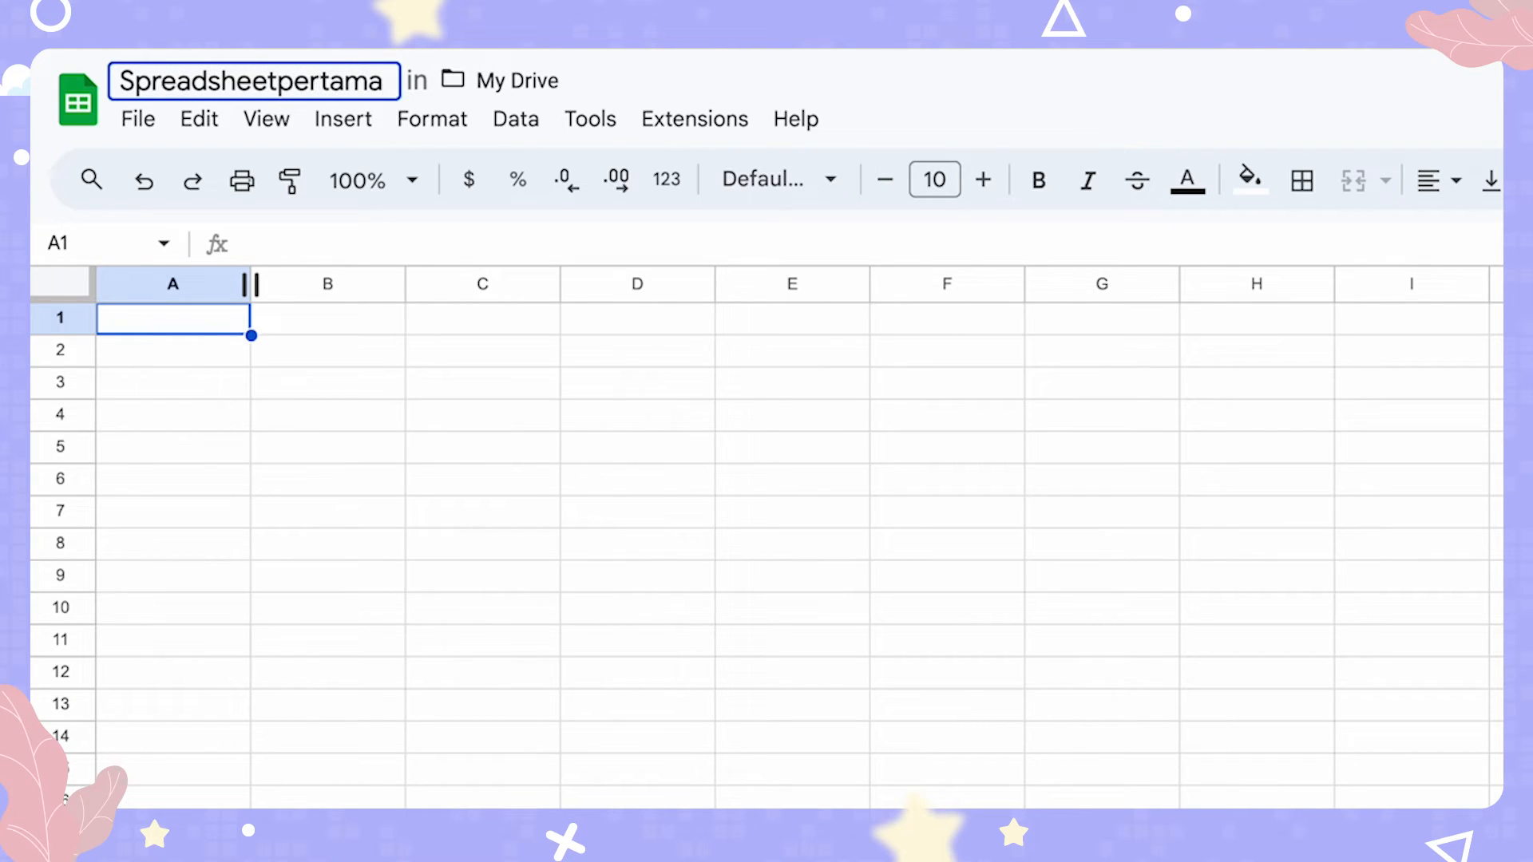
key(Return)
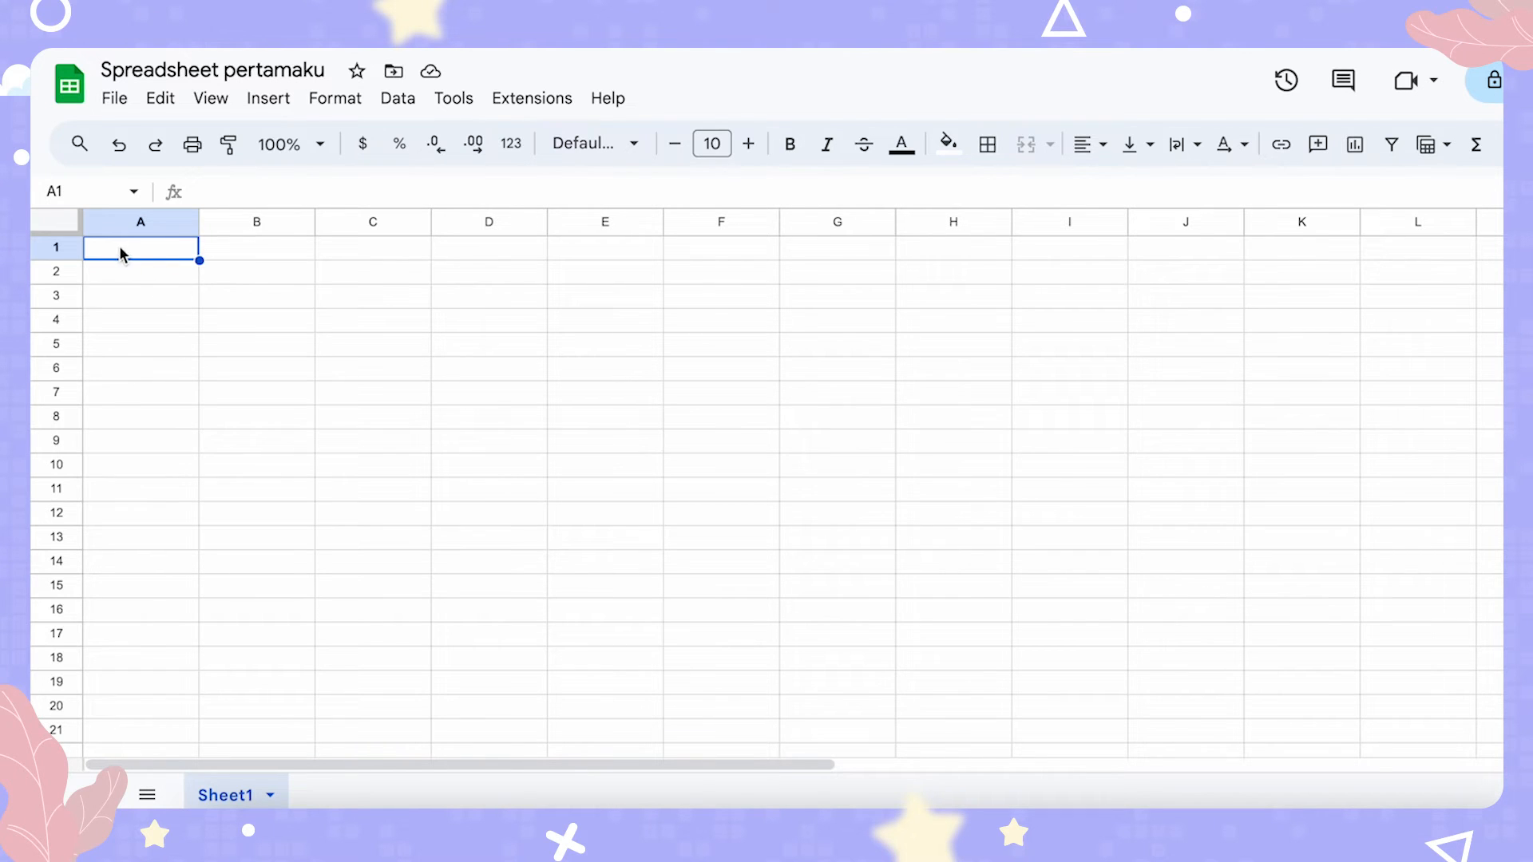
Enter the column headers "No" in cell A1 and "Nama" in cell B1
click(137, 254)
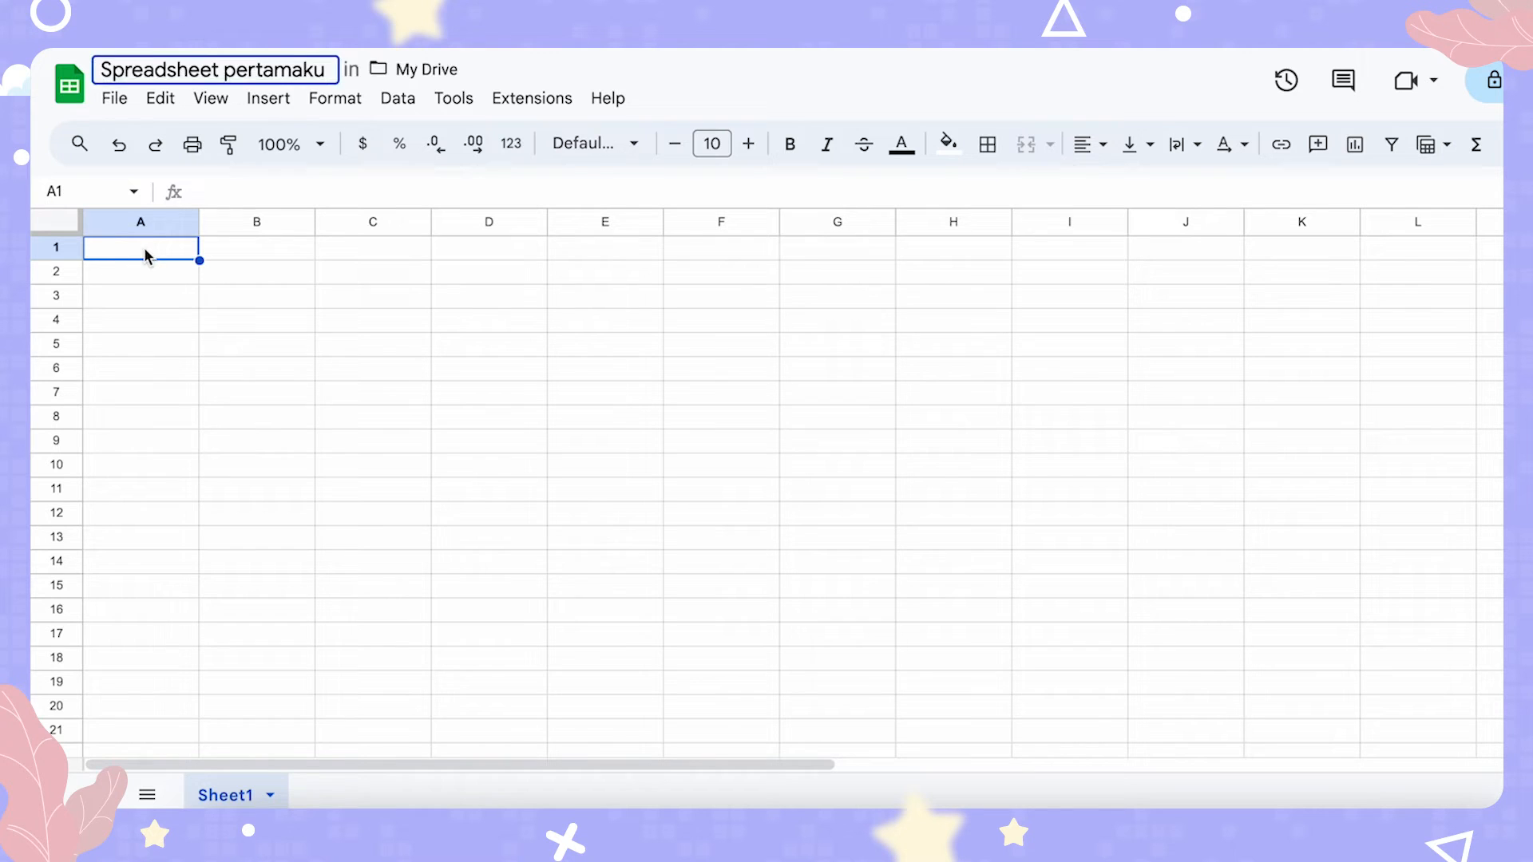
text(JN)
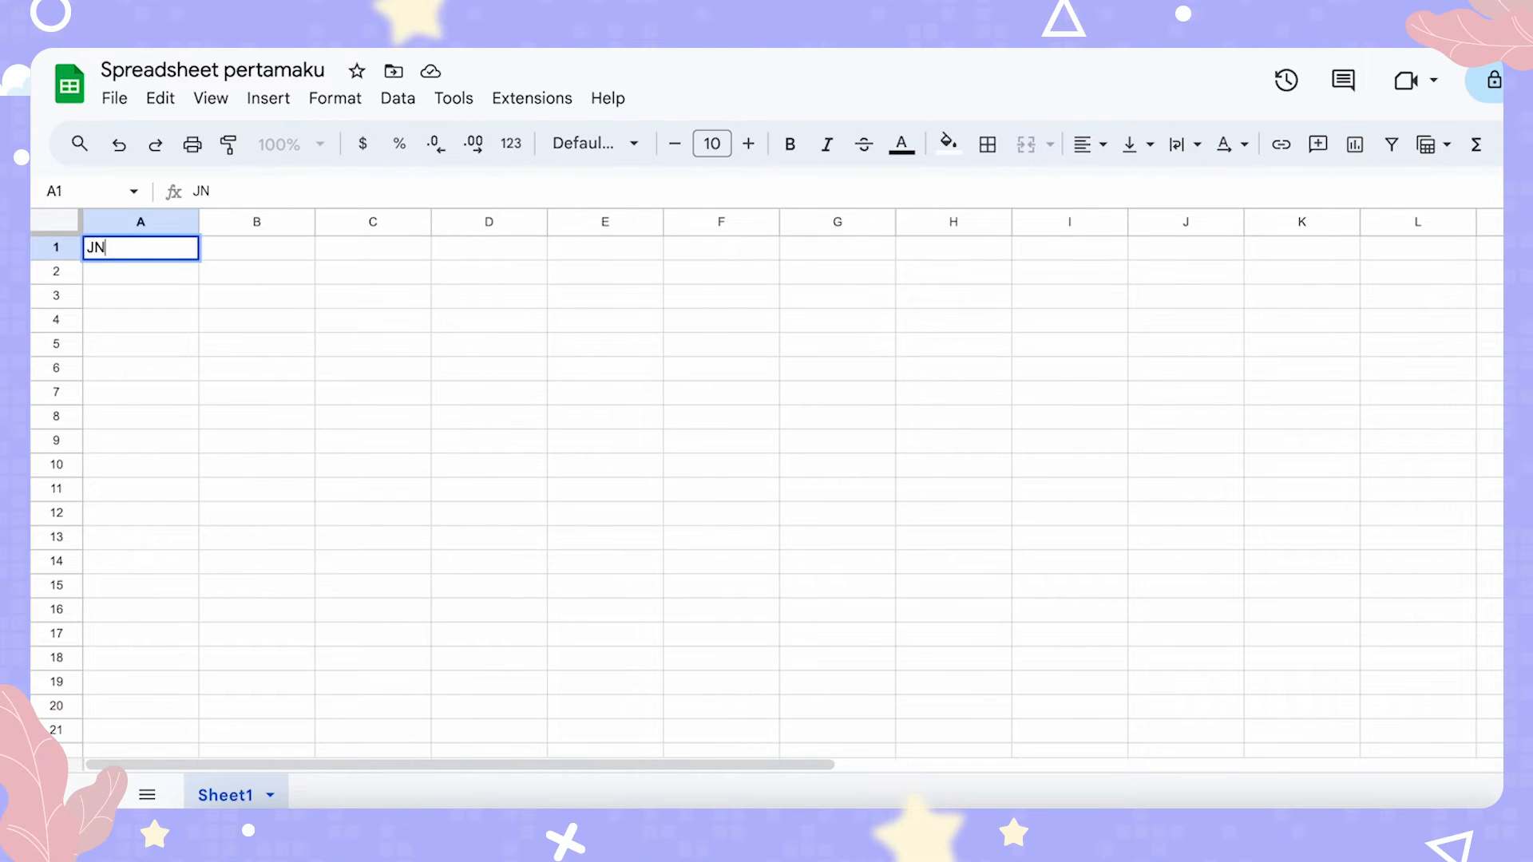
text(No)
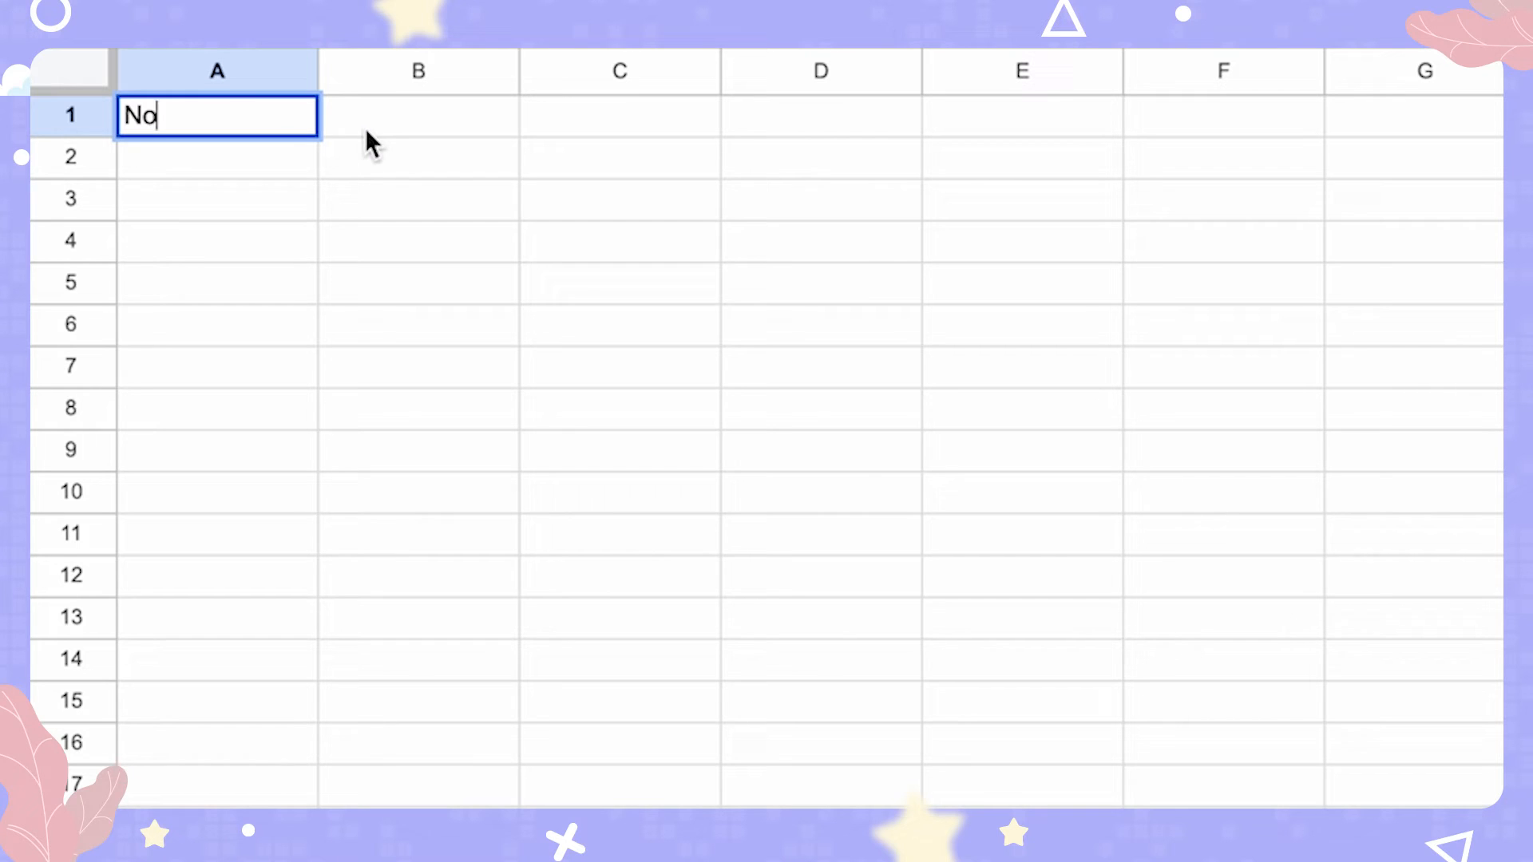
click(385, 124)
text(Nama)
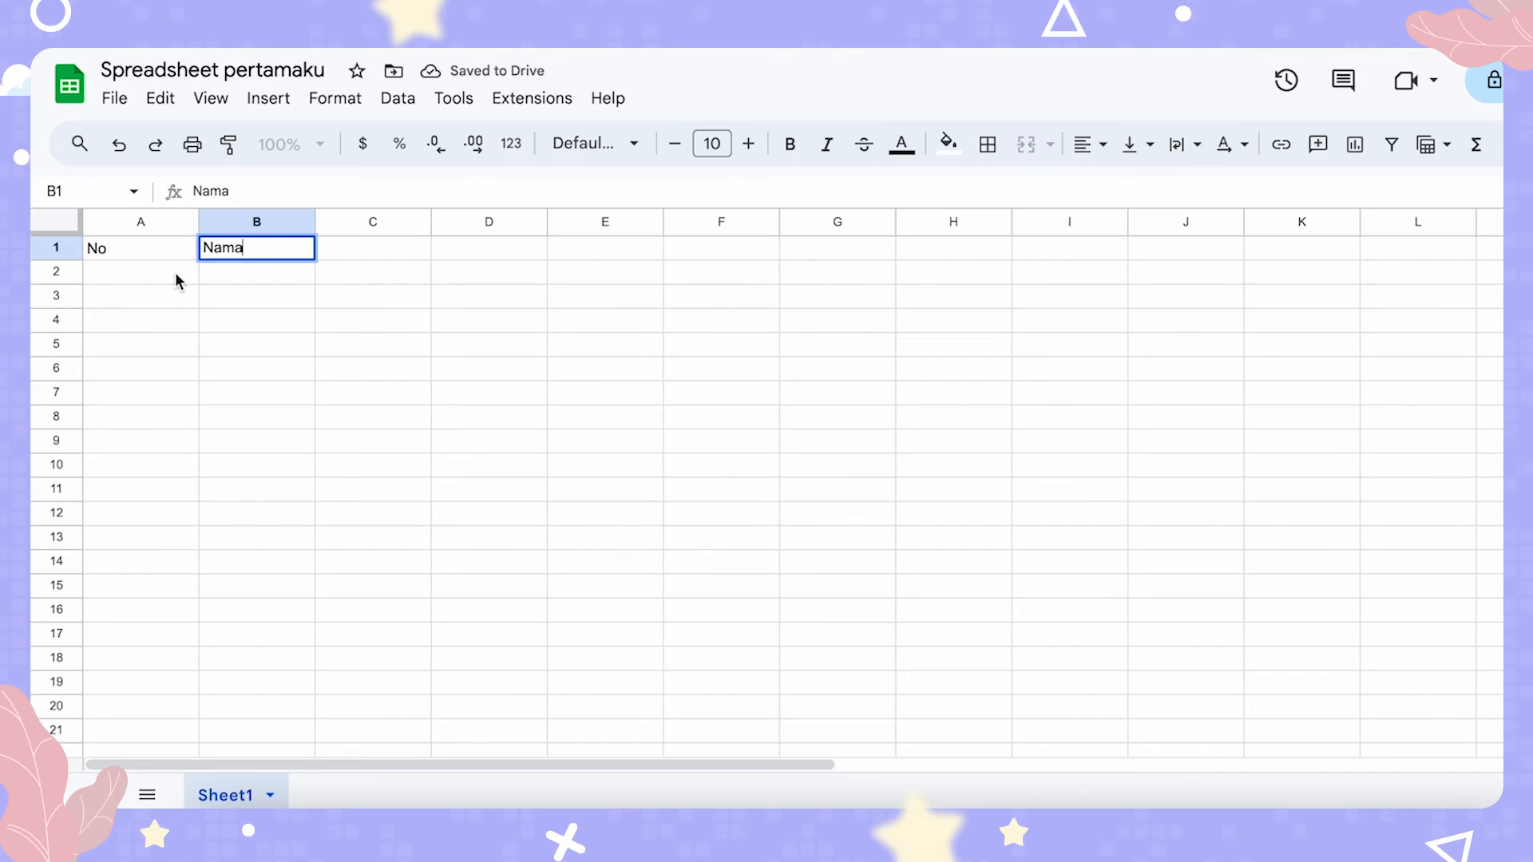
Enter the numbers 1, 2 and 3 in cells A2 to A4 under the No header
click(175, 272)
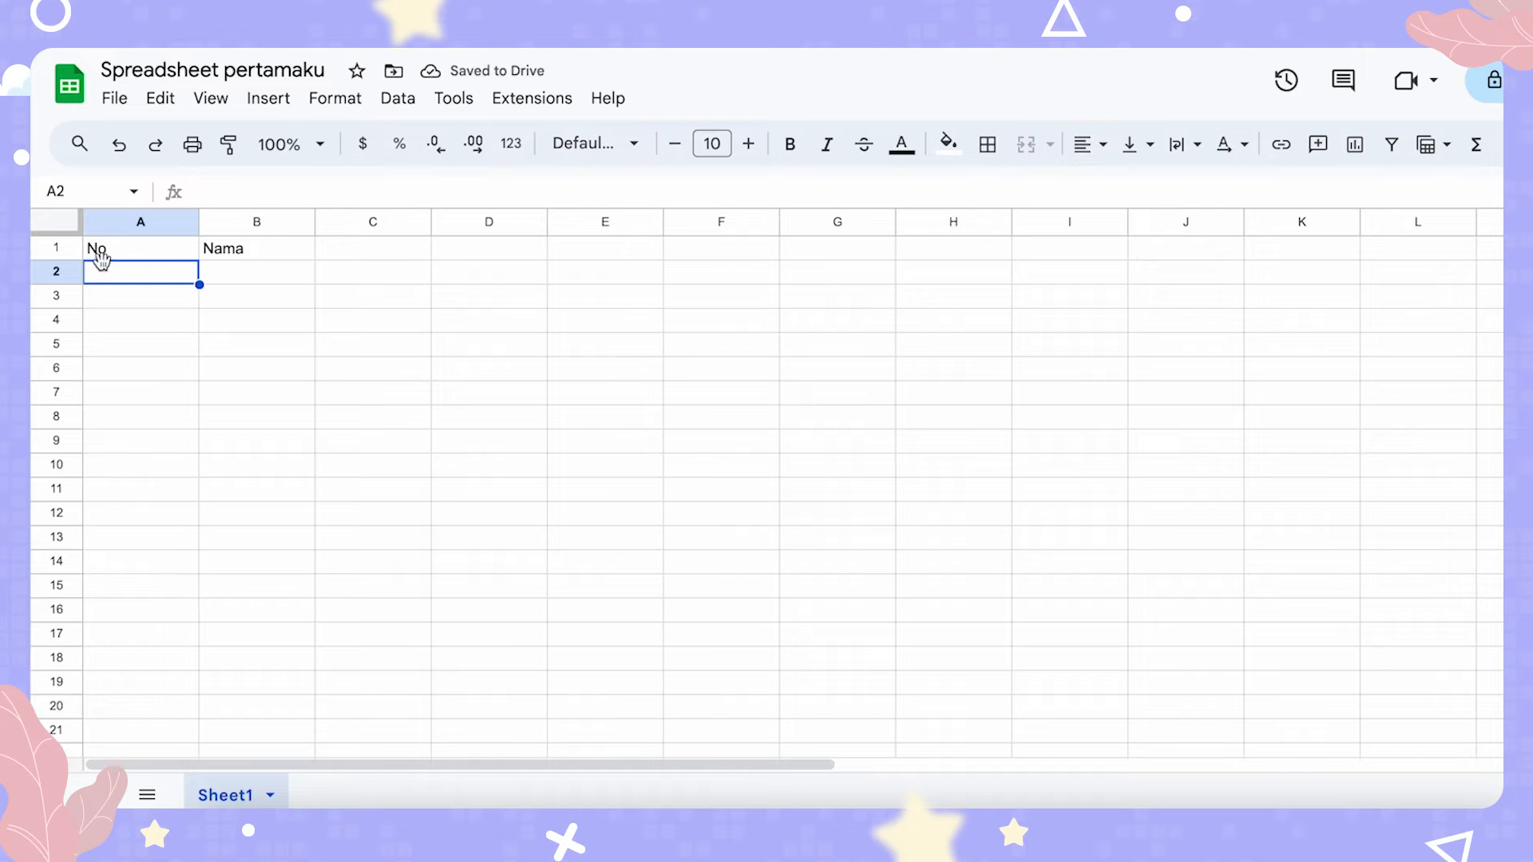
text(1)
key(Return)
text(2)
key(Return)
text(3)
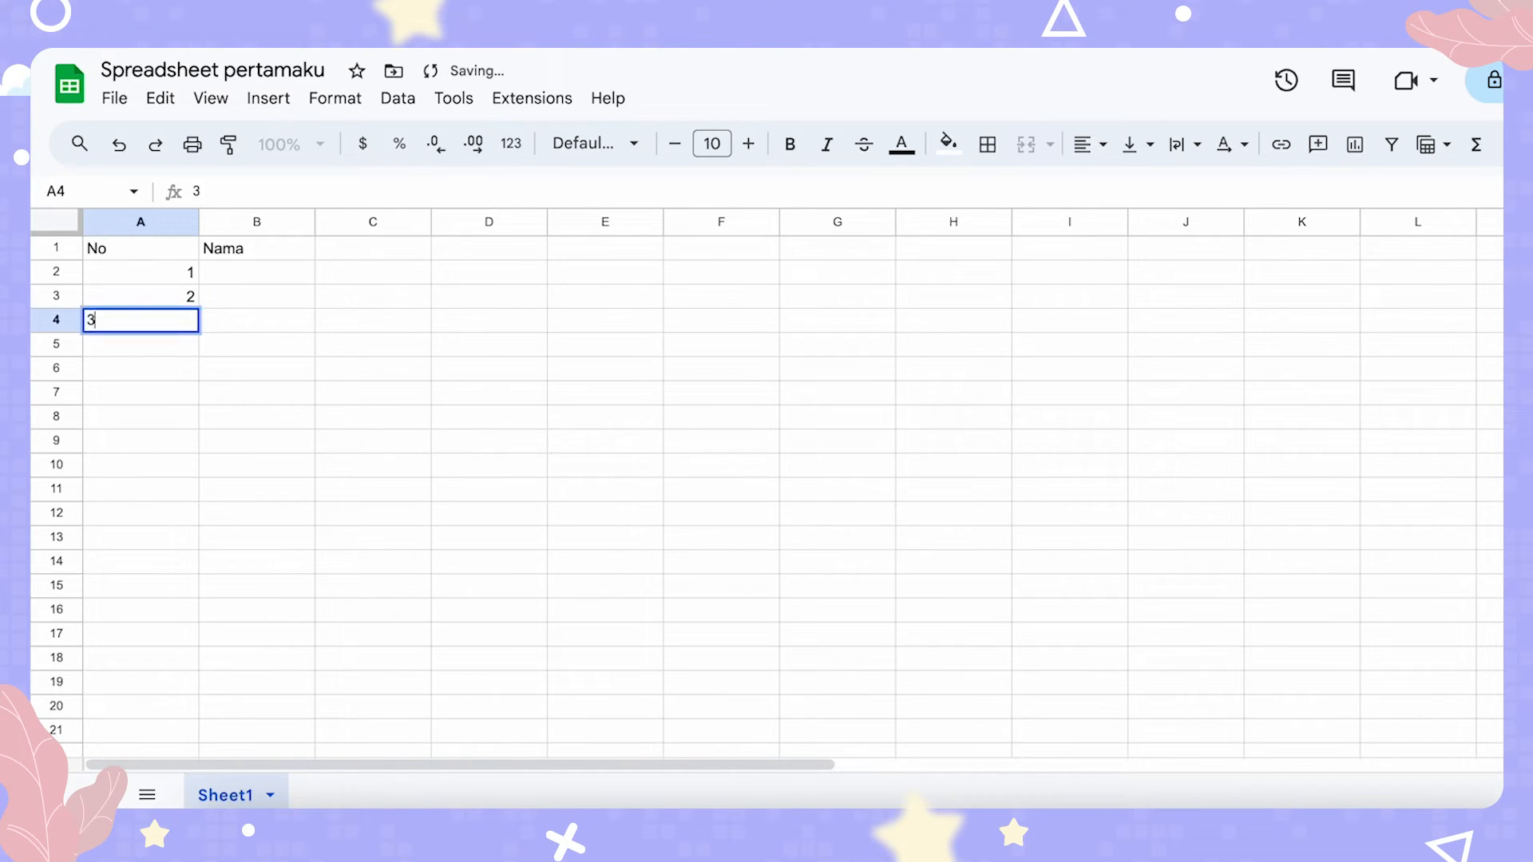
key(Return)
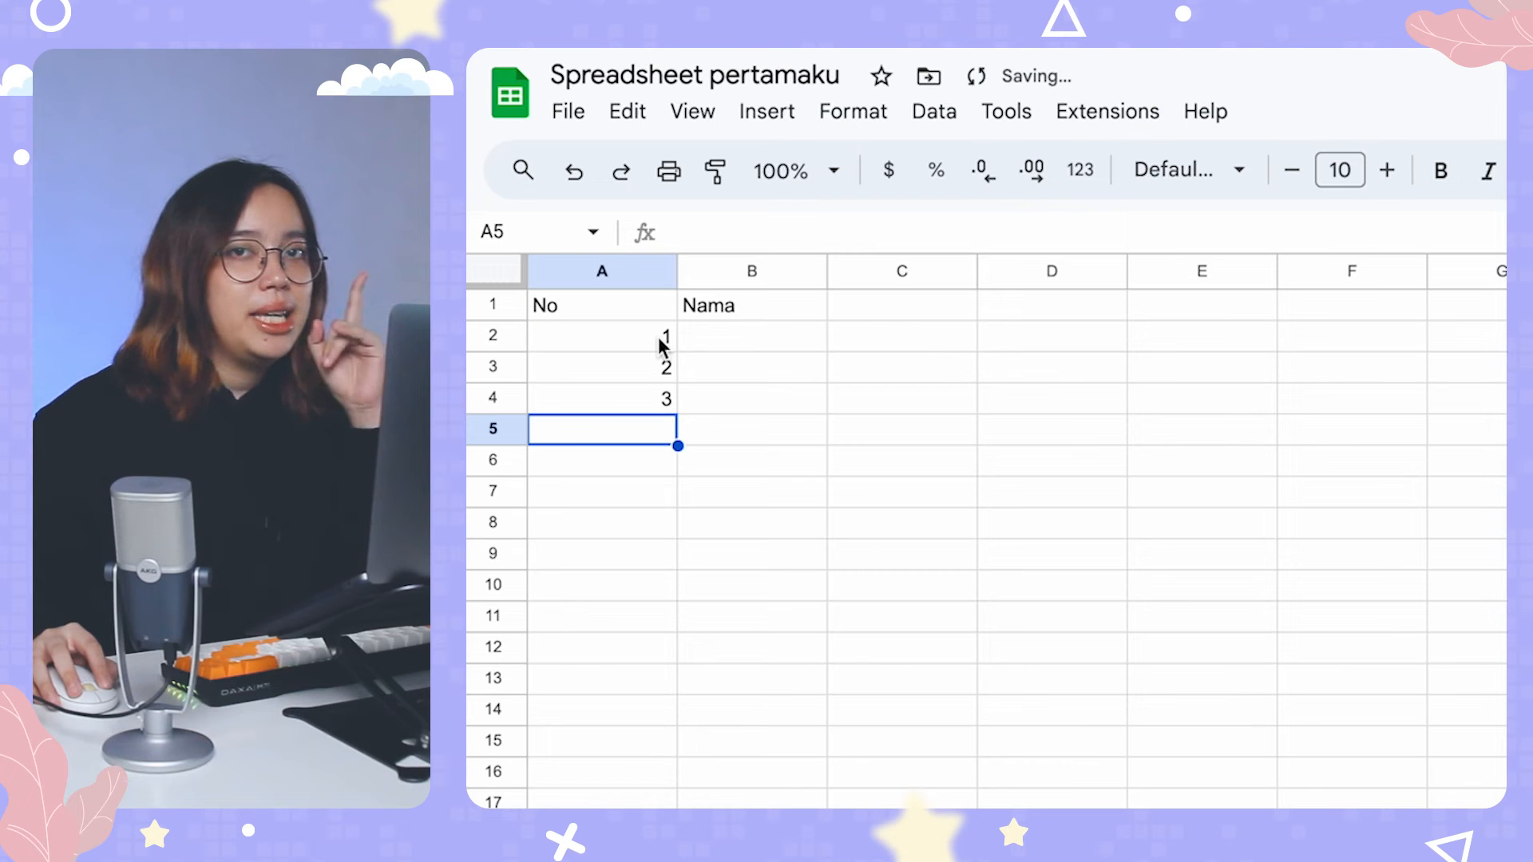
Autofill the number series from A2:A4 down to cell A15 so the numbering runs to 14
click(658, 337)
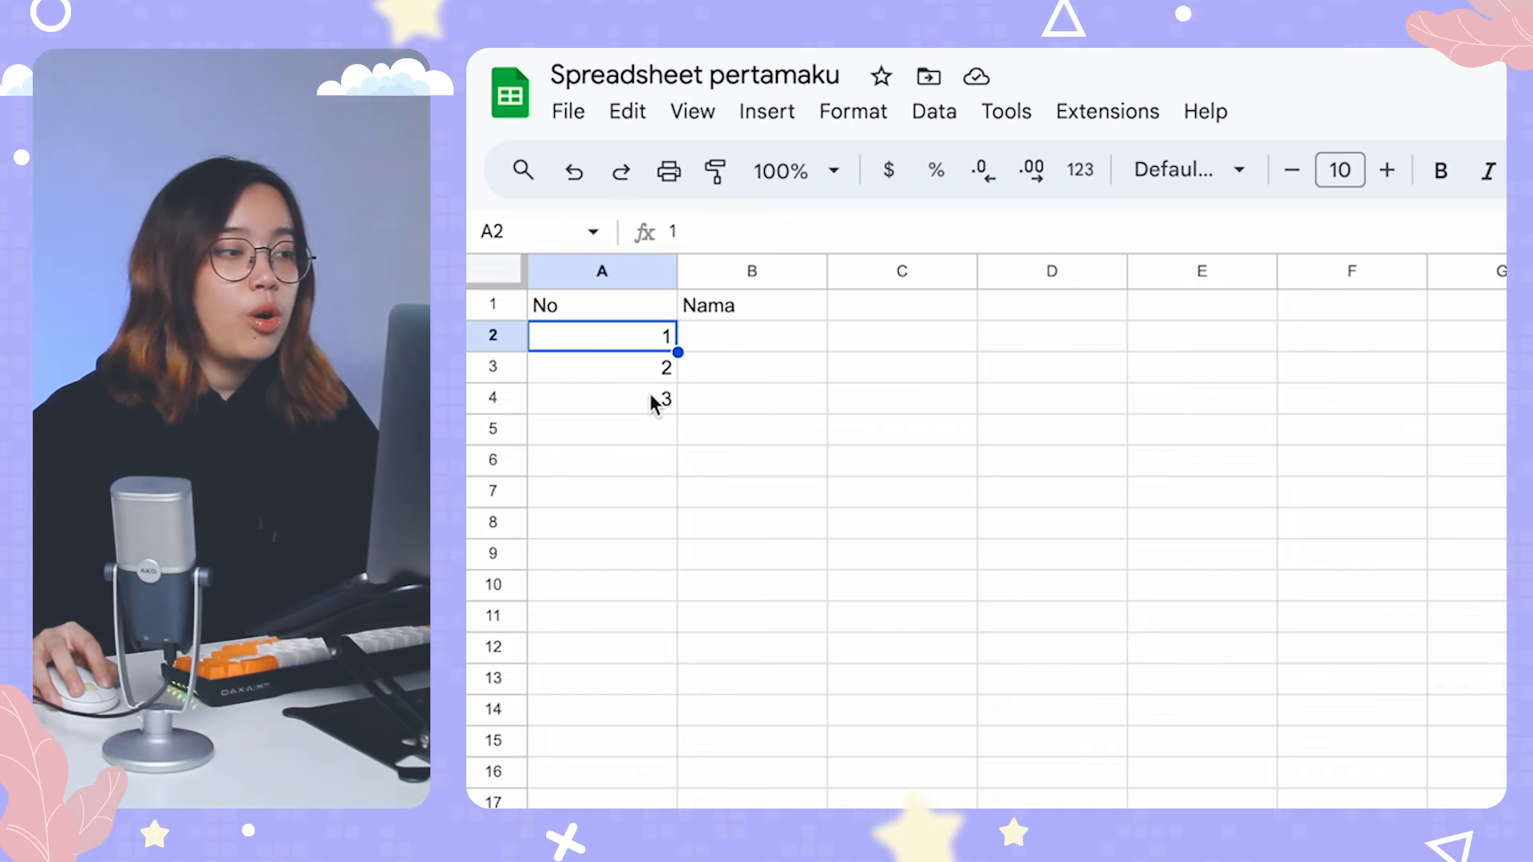
click(635, 351)
drag(641, 351, 640, 392)
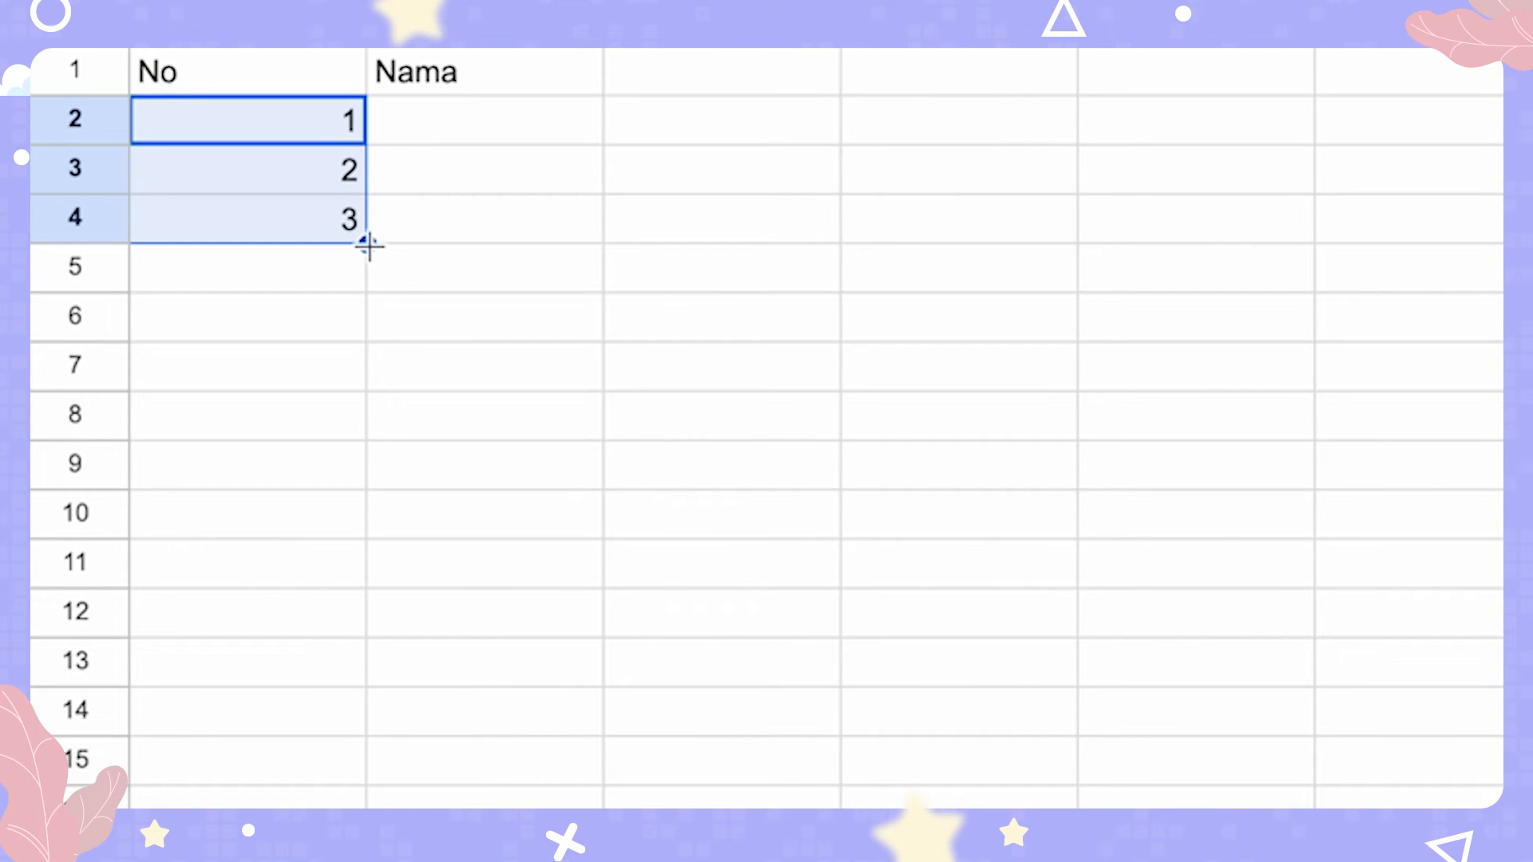
click(368, 246)
drag(367, 246, 352, 789)
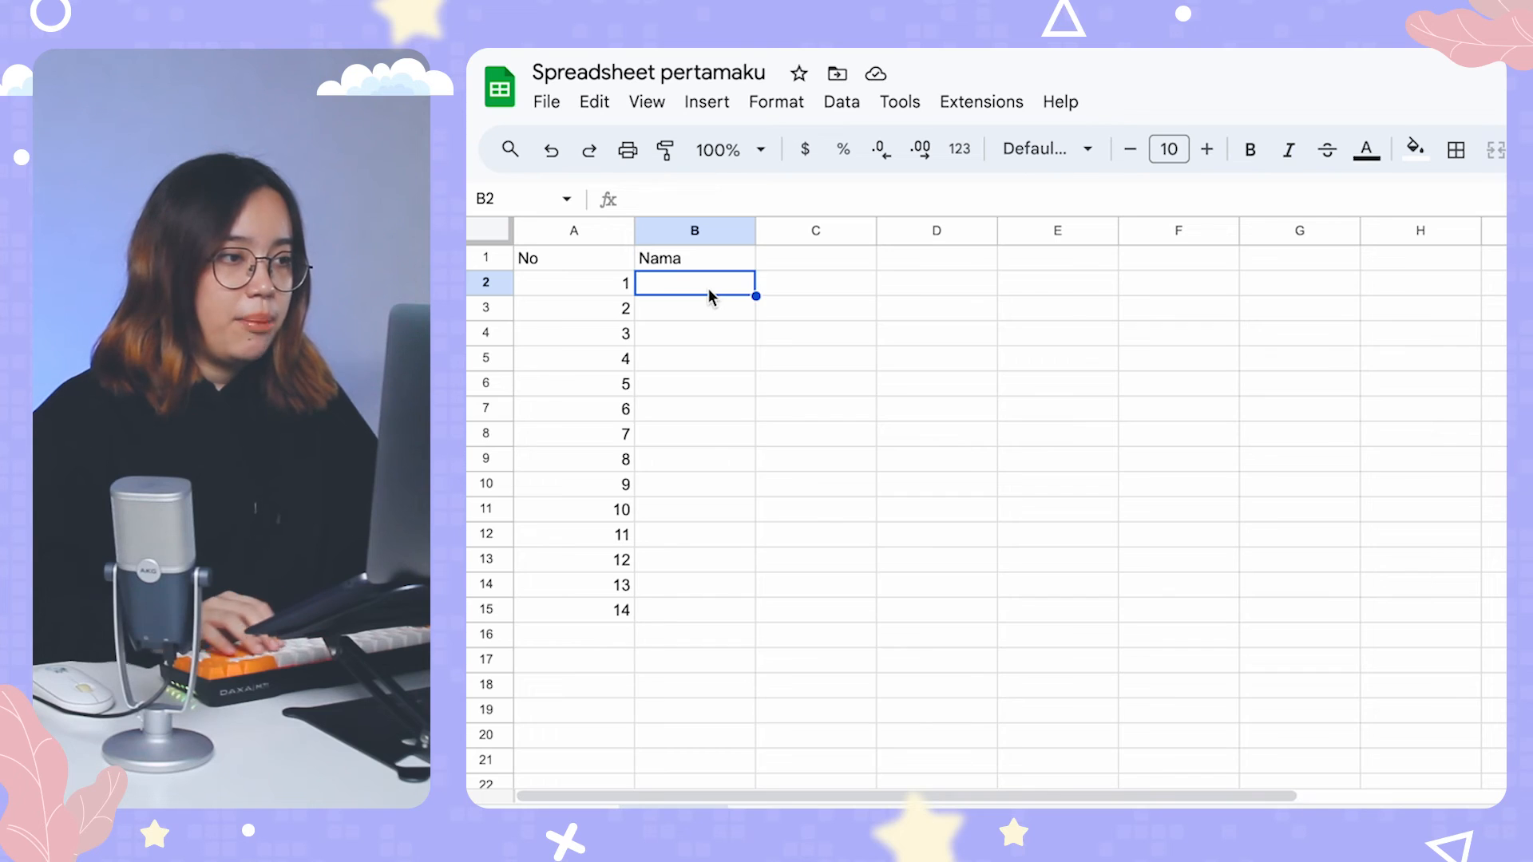
Enter three people's first names in cells B2 to B4 under the Nama header
text(Astrid)
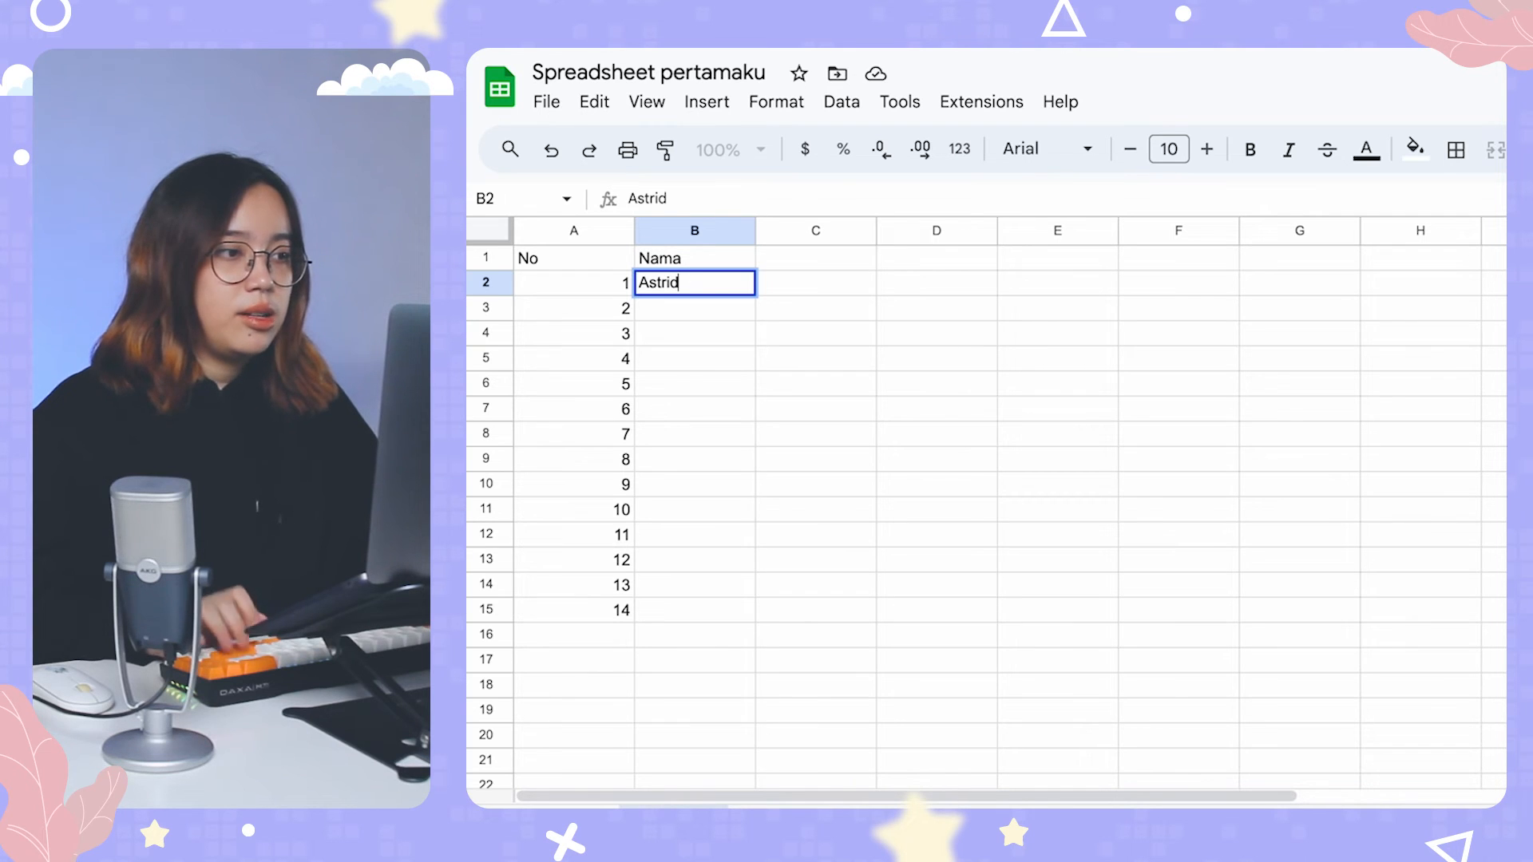
key(Return)
text(budi)
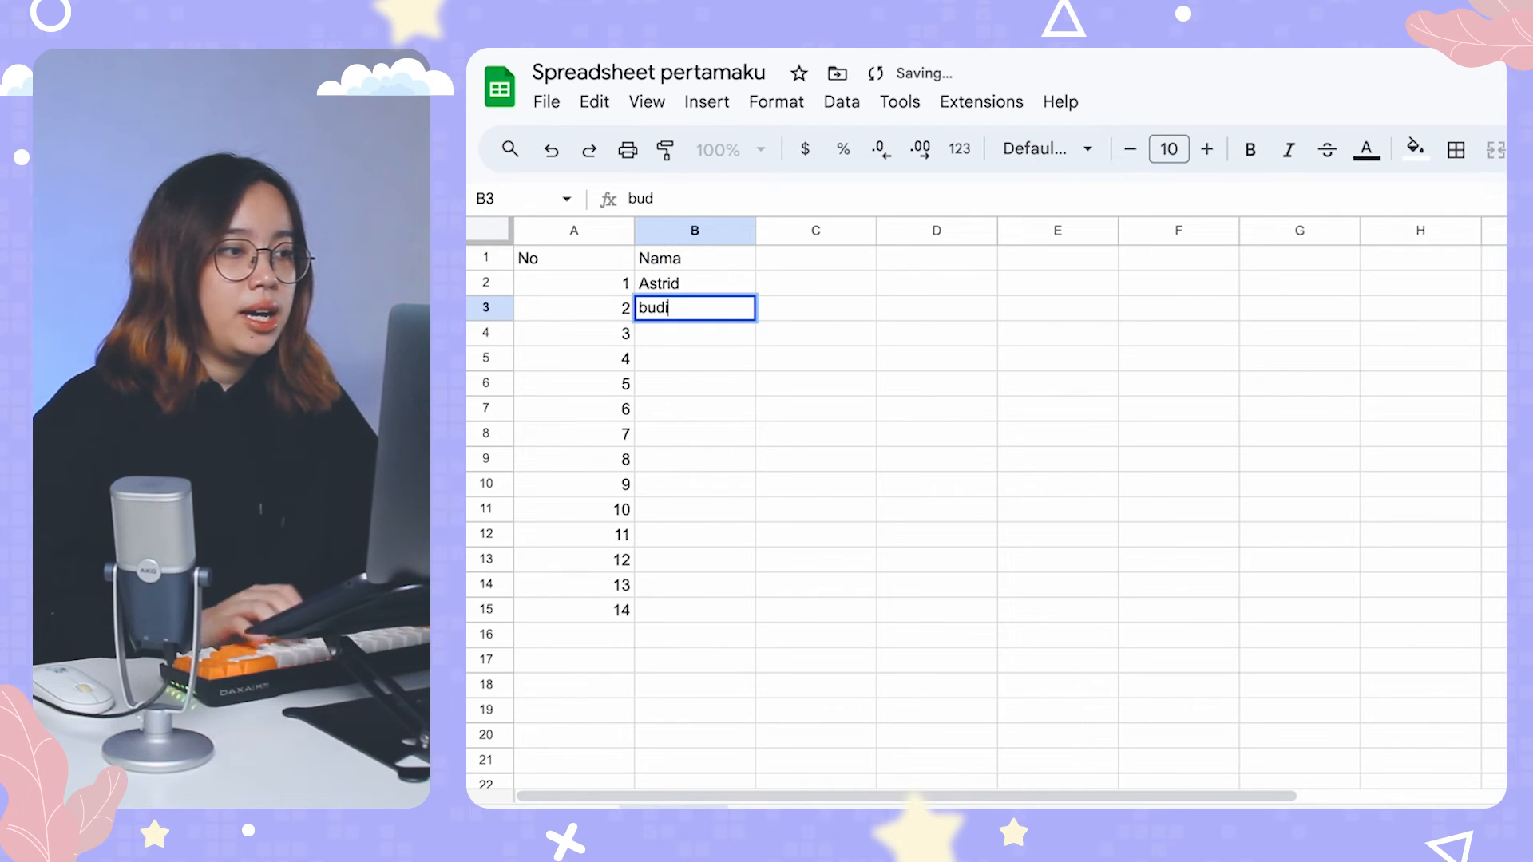
key(Return)
text(citrr)
key(Return)
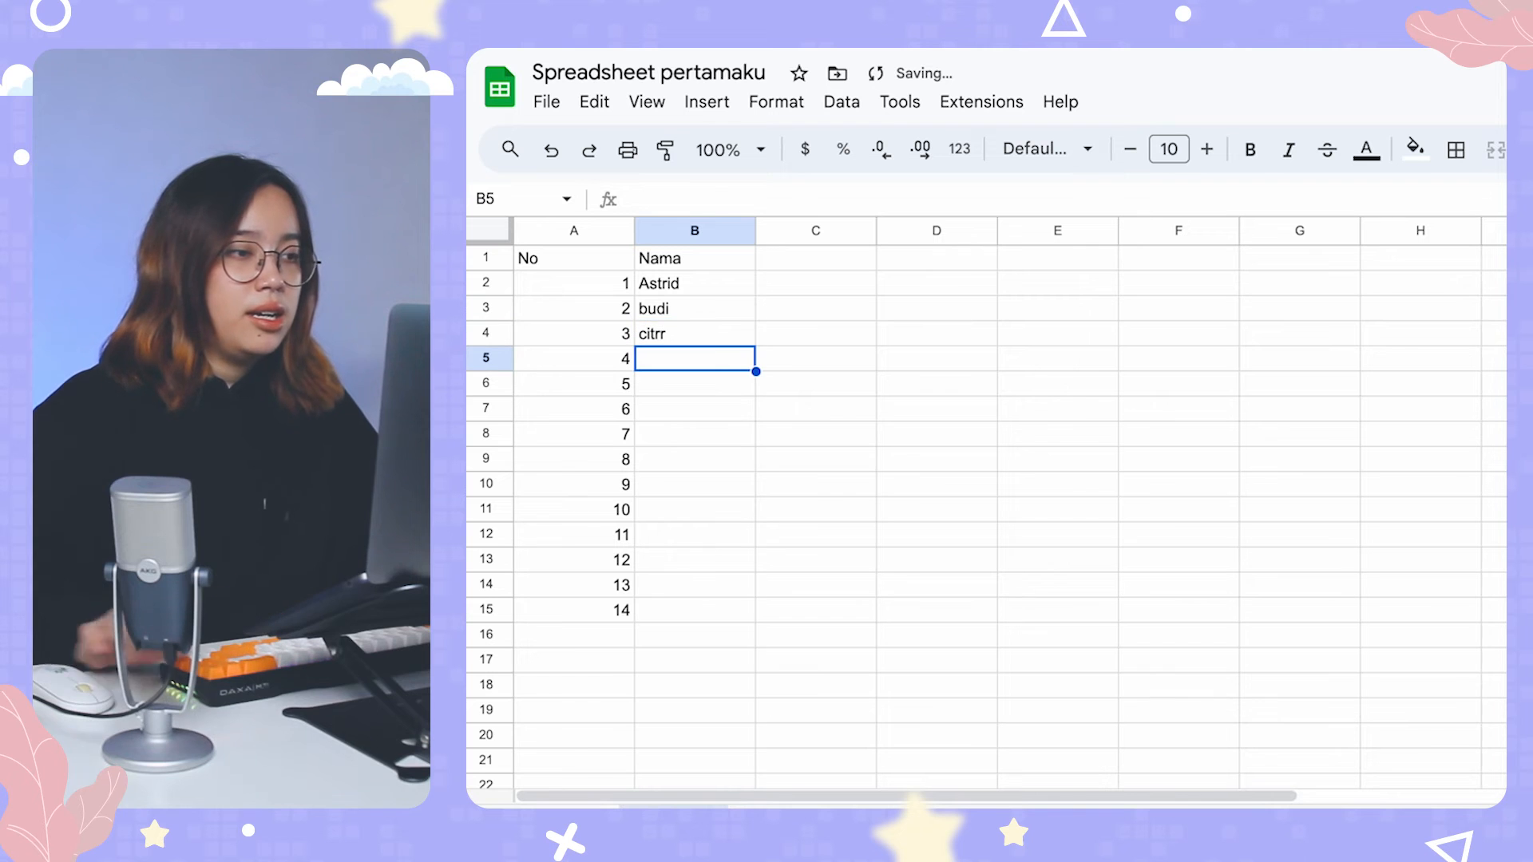
Correct the misspelled ending of the third name in cell B4 to the letter "a"
click(685, 330)
key(BackSpace)
text(a)
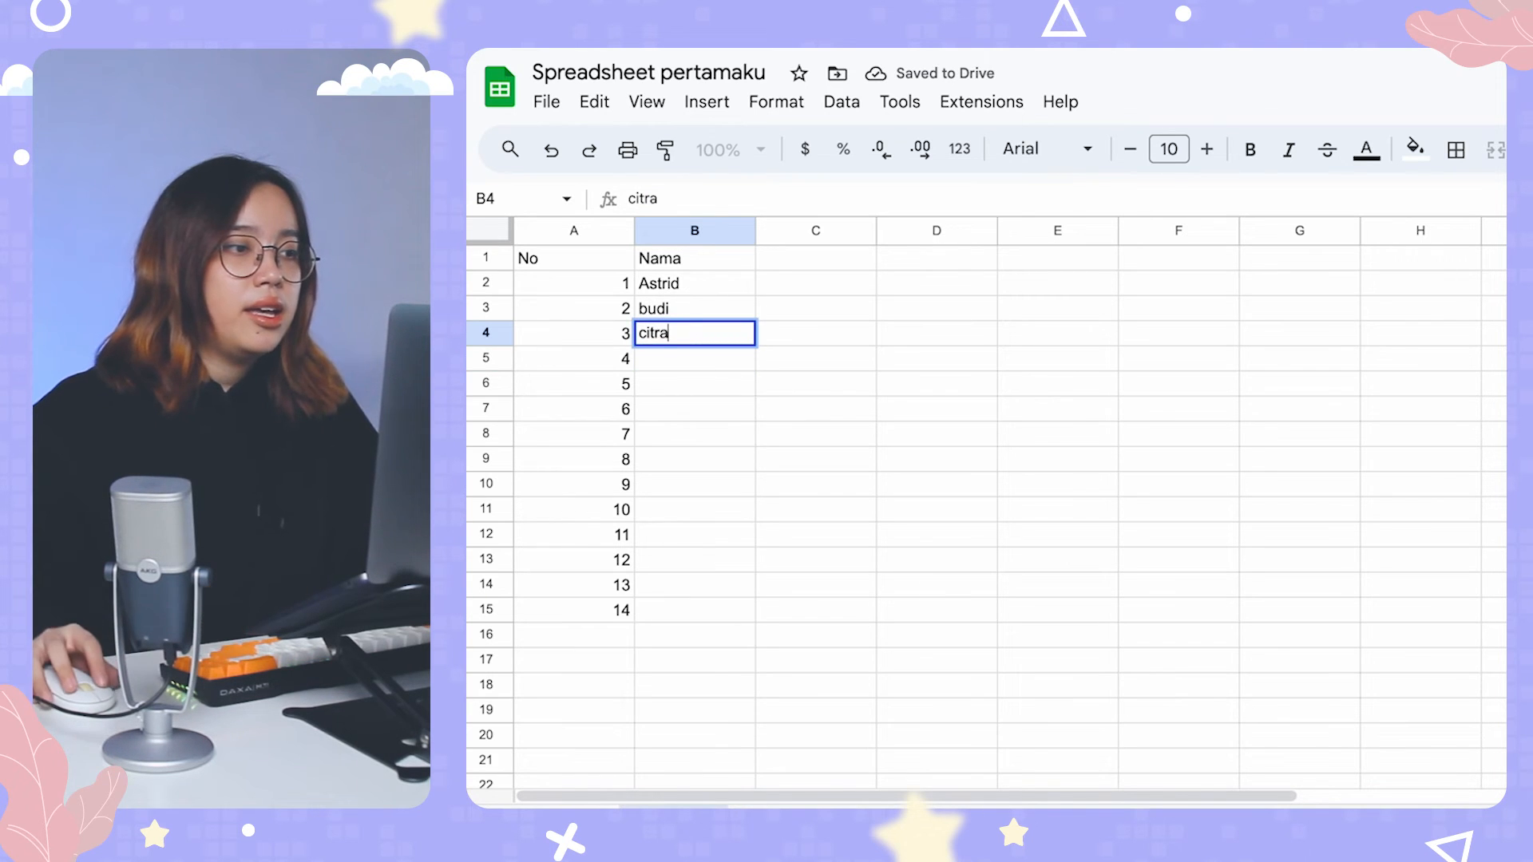
Enter a fourth person's first name in cell B5, next to number 4
click(659, 352)
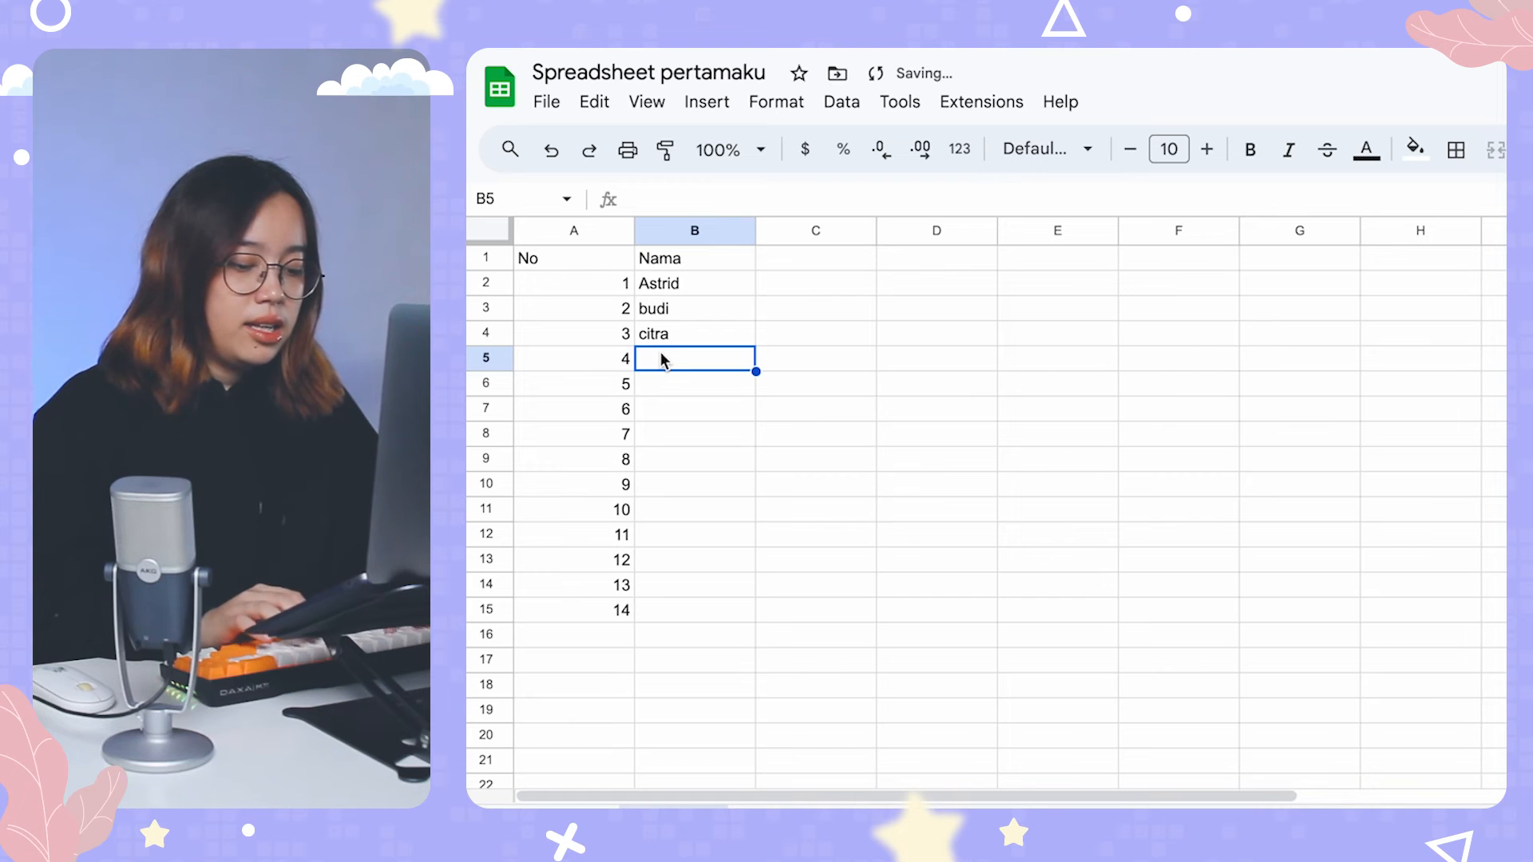
text(do)
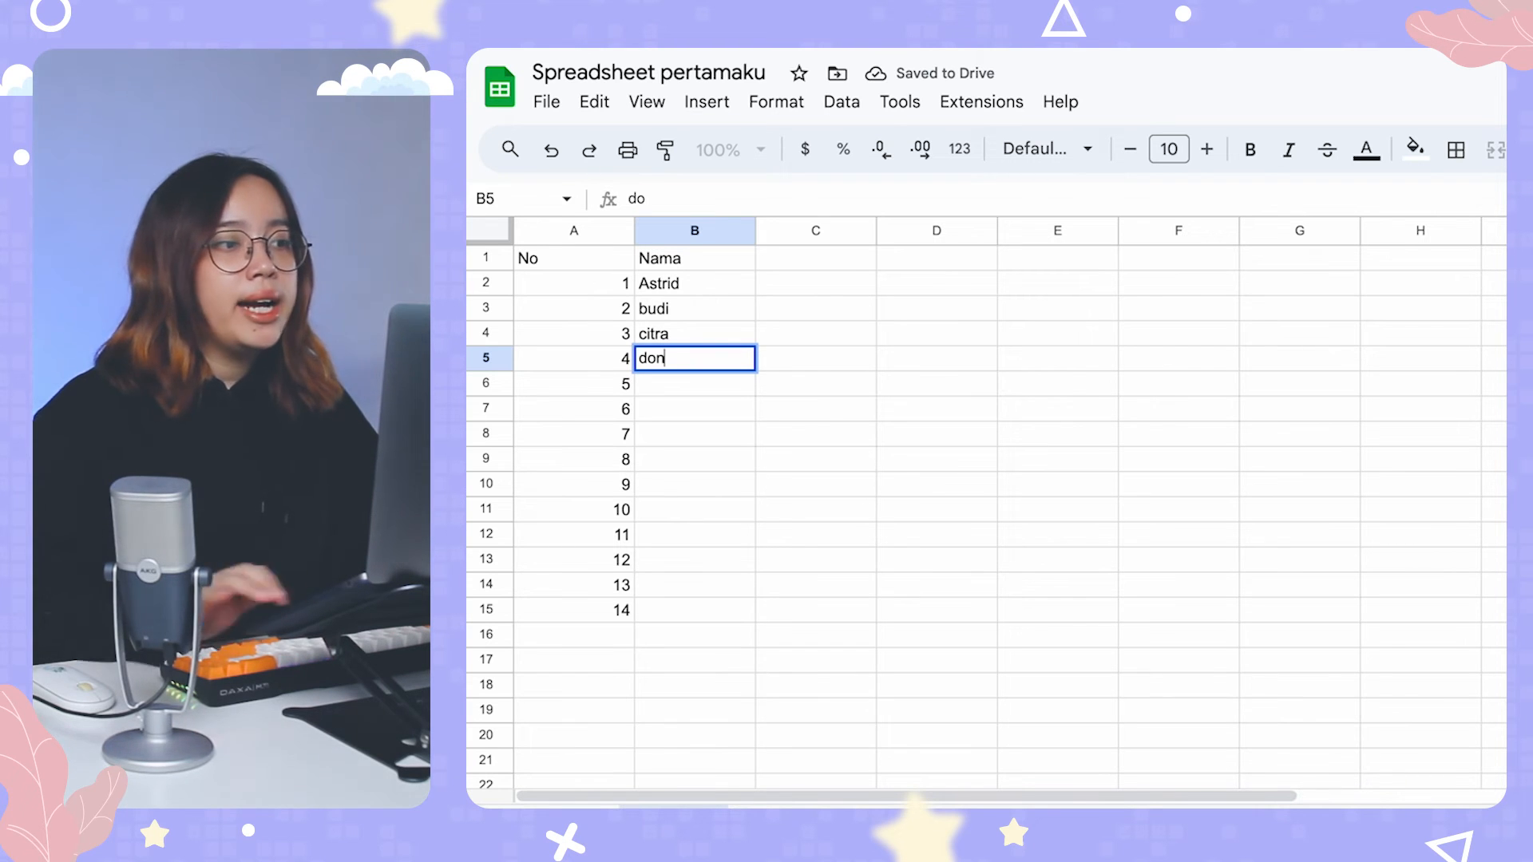
text(n)
key(Return)
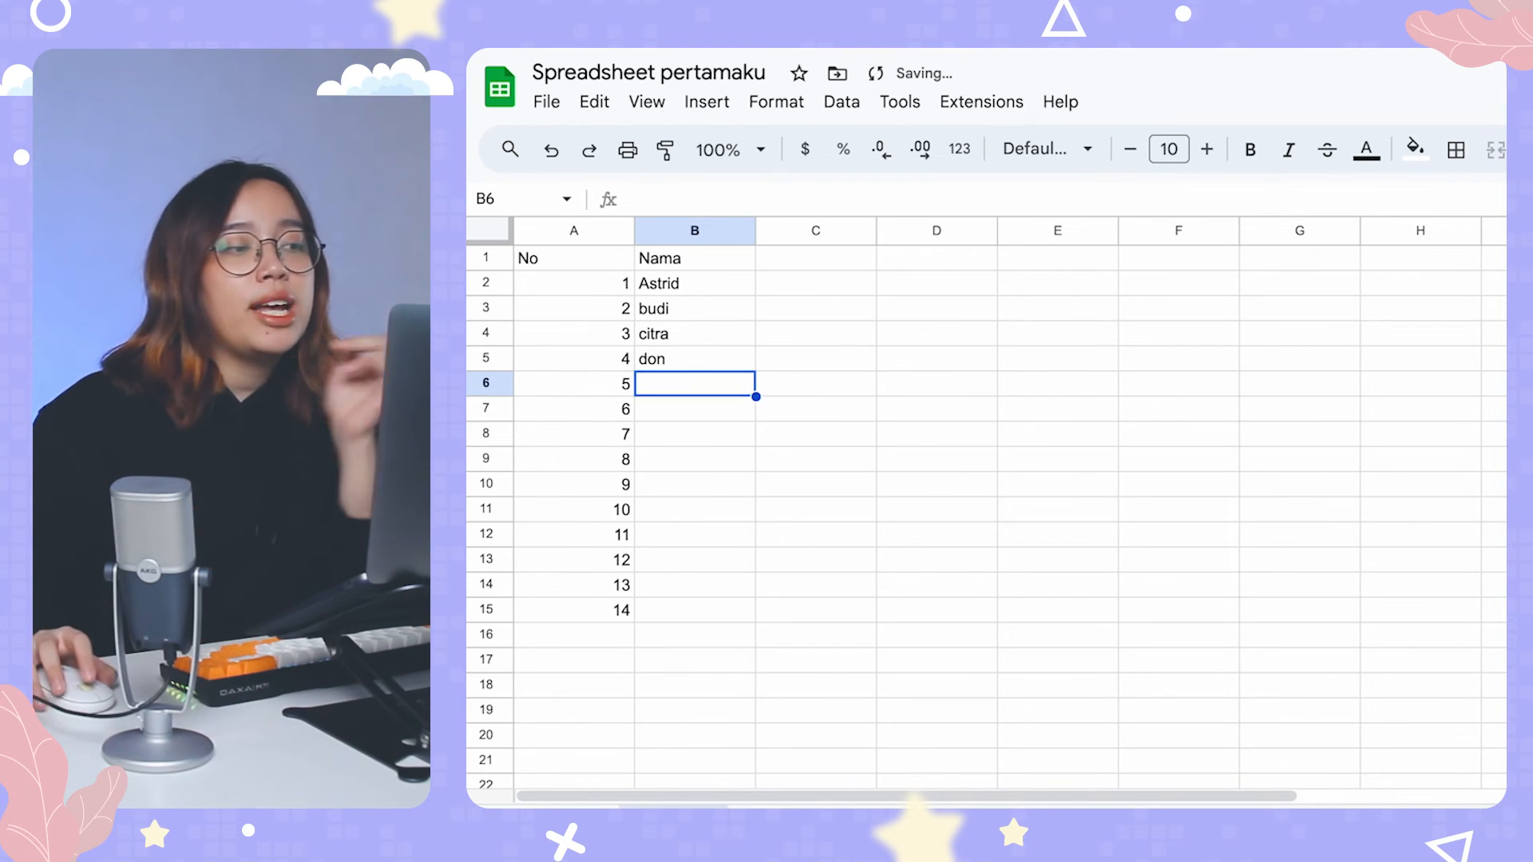
click(707, 300)
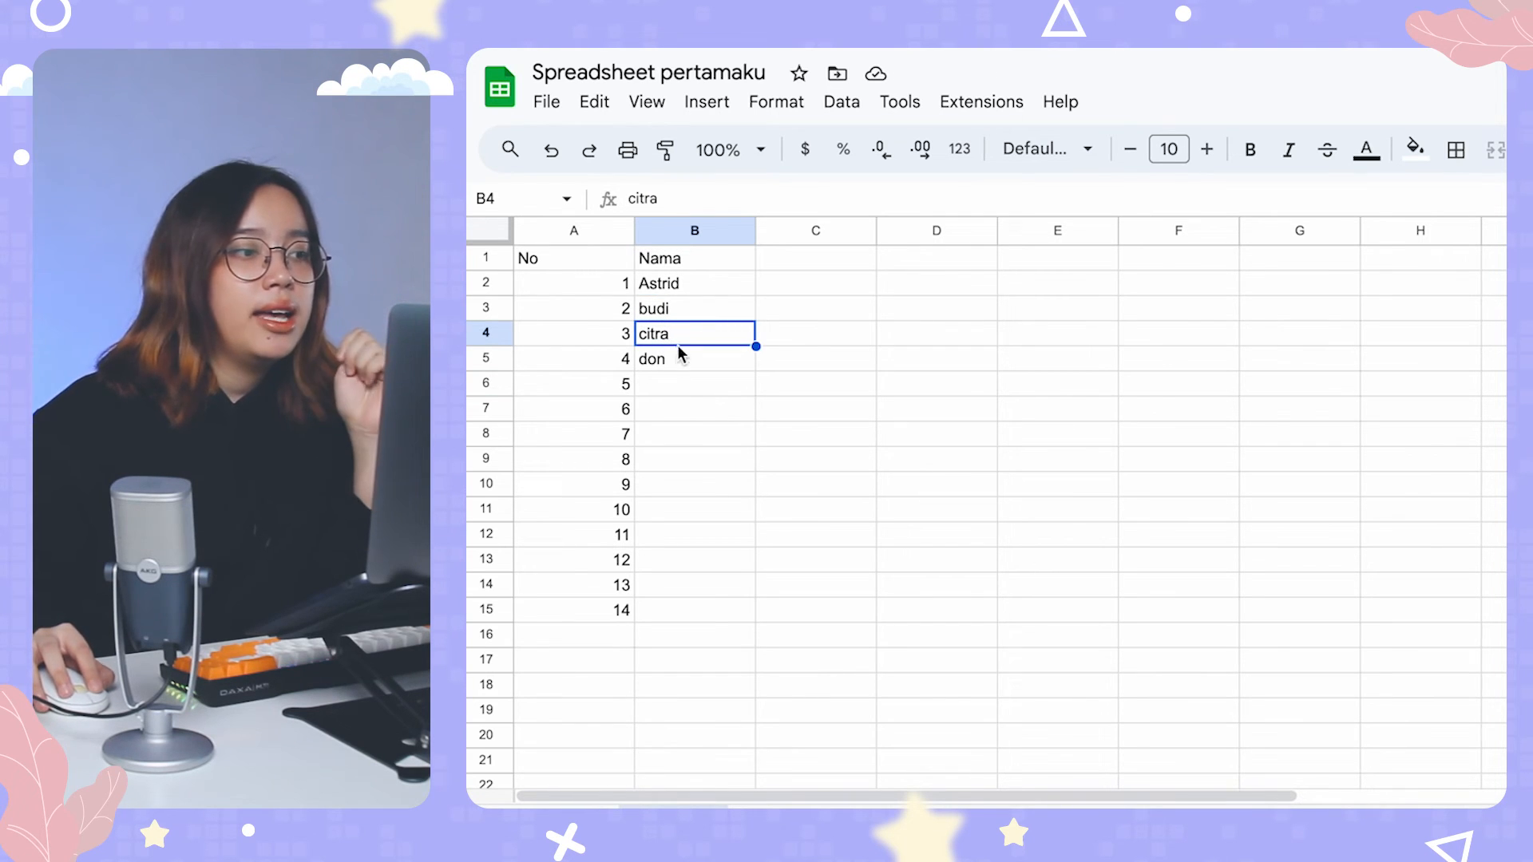
click(682, 311)
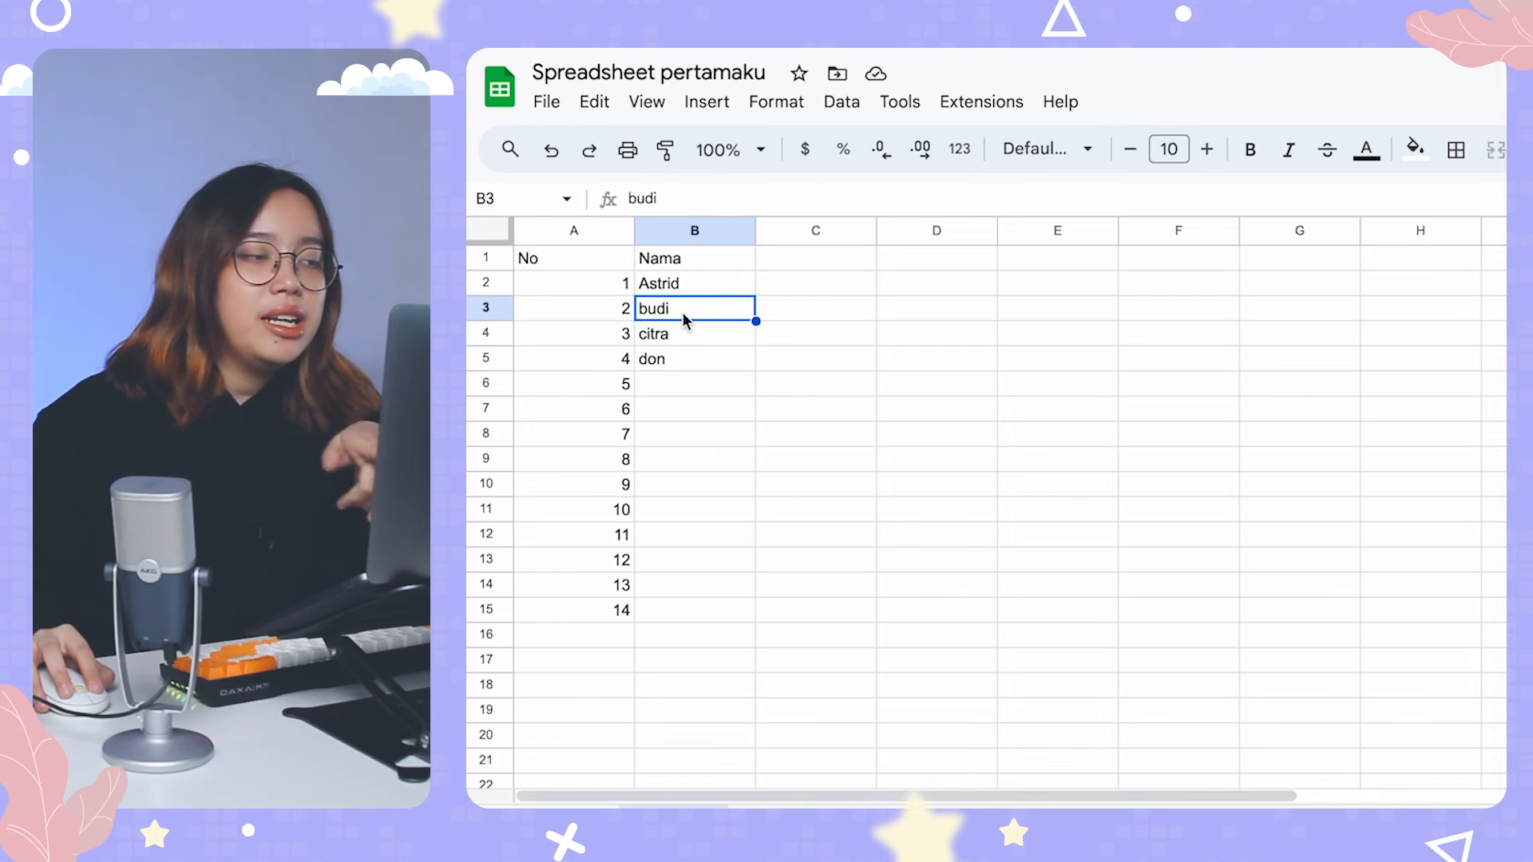
Insert one empty row below row 3 and select its cells in columns A and B
right_click(495, 307)
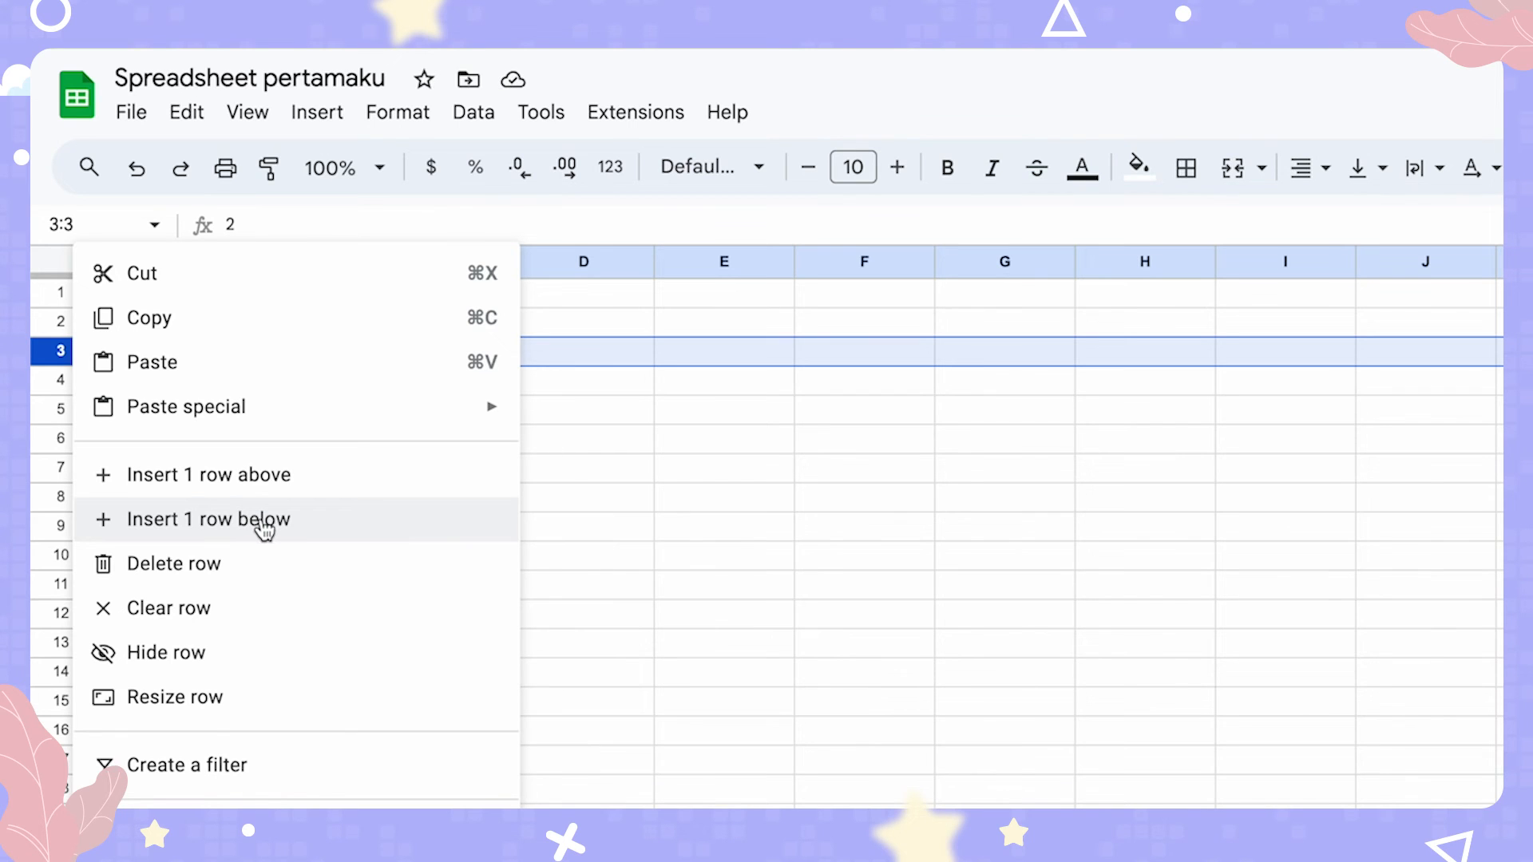
click(264, 520)
click(303, 390)
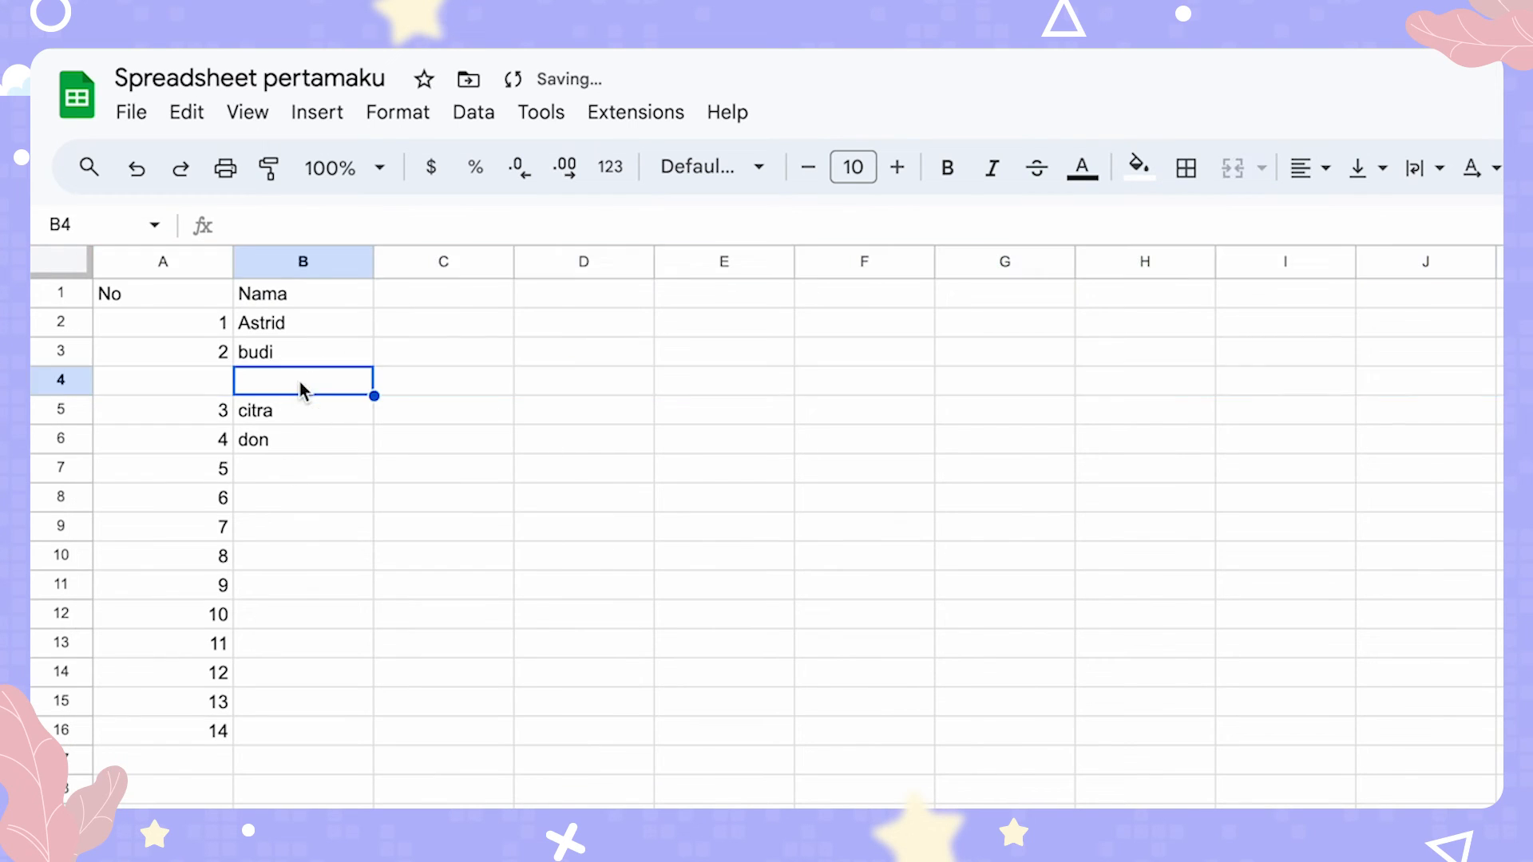
click(204, 381)
click(304, 380)
click(134, 375)
click(329, 380)
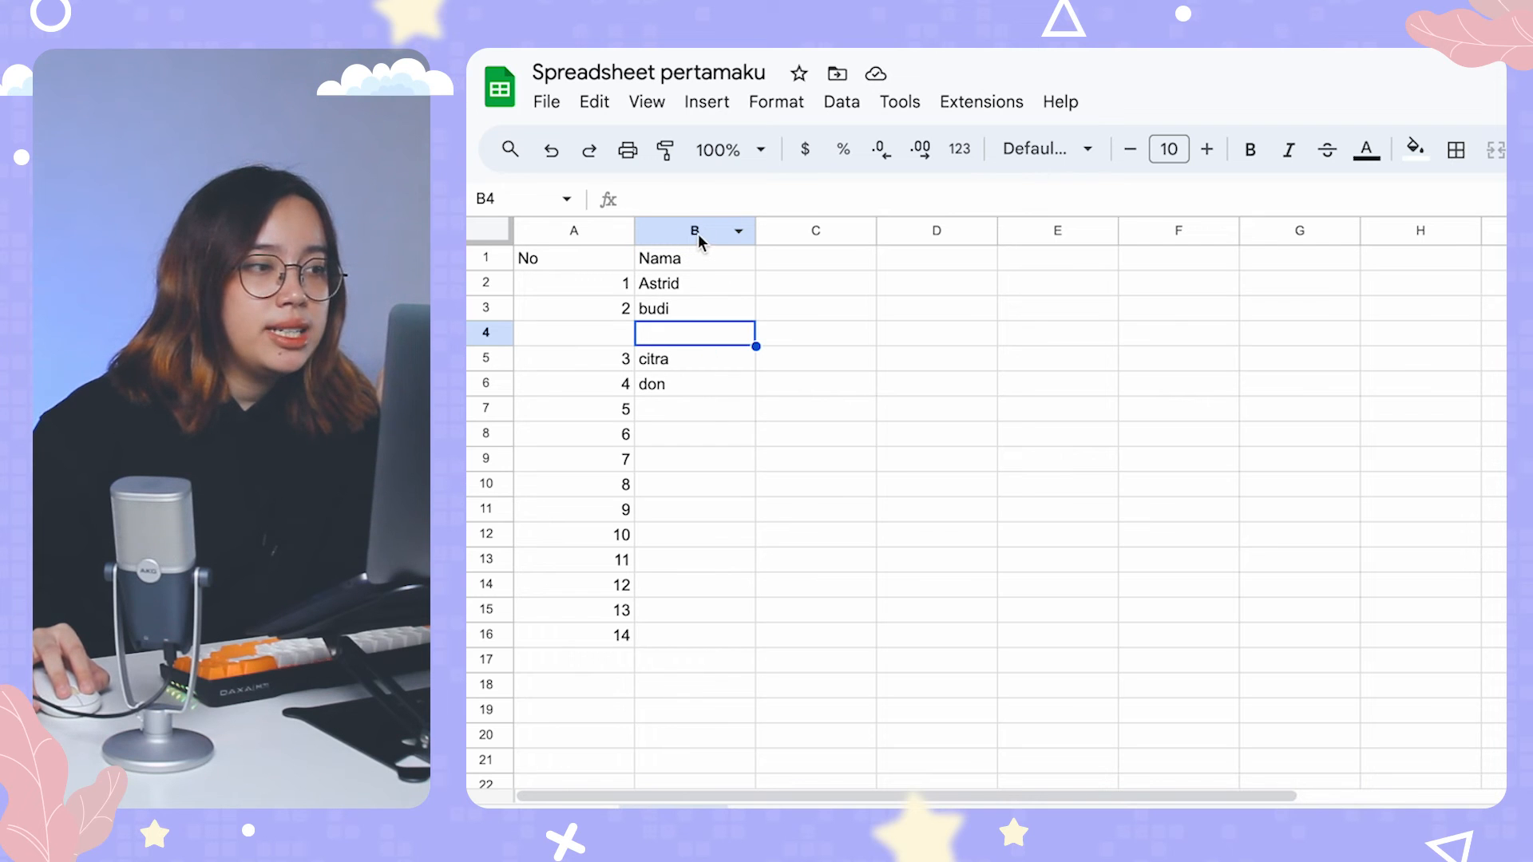
Insert one empty column before the Nama column
right_click(698, 233)
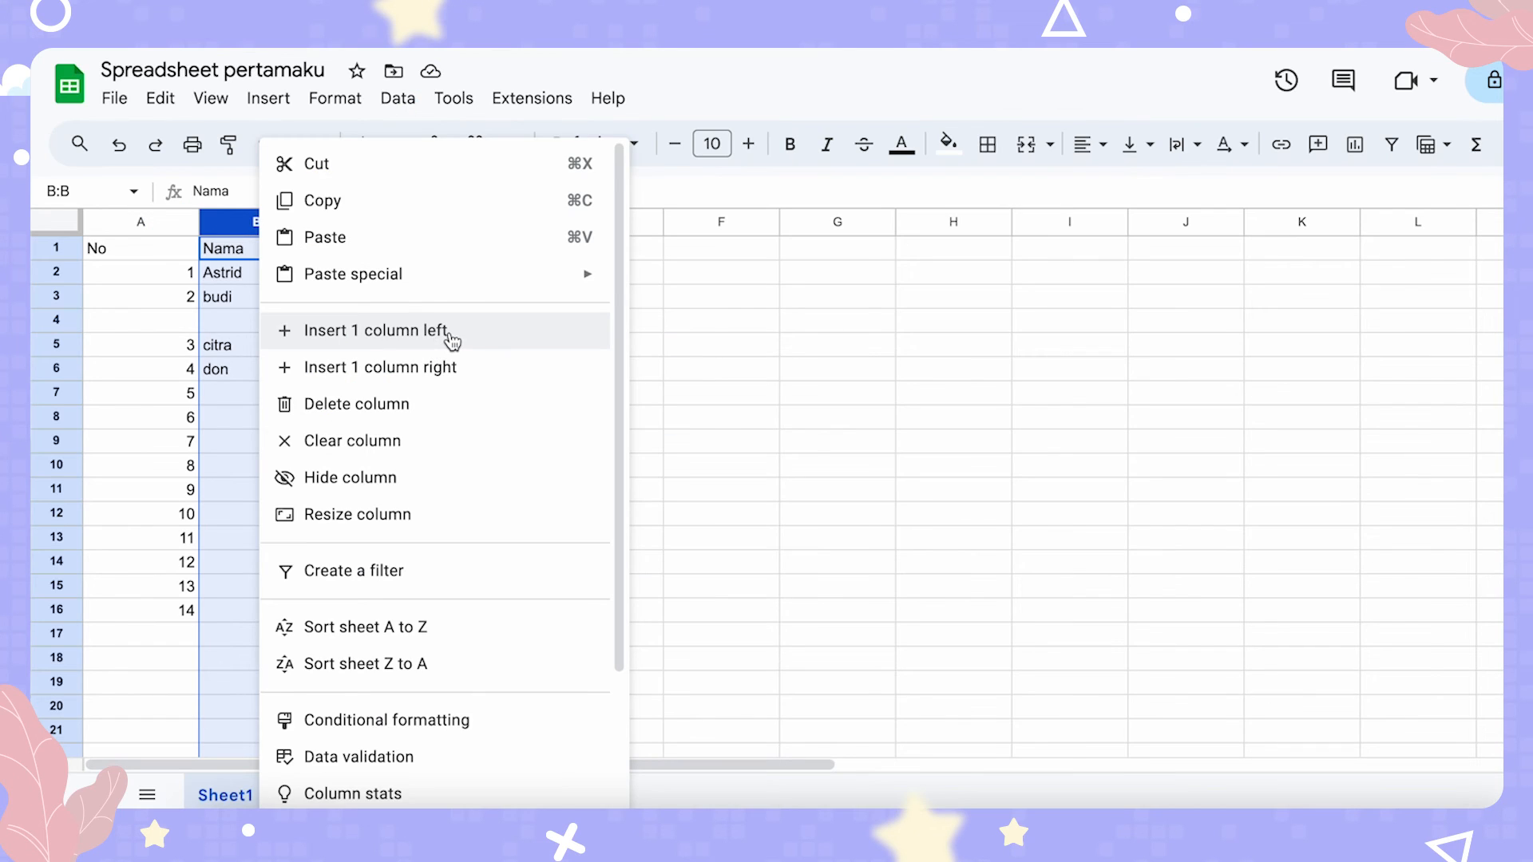
click(453, 341)
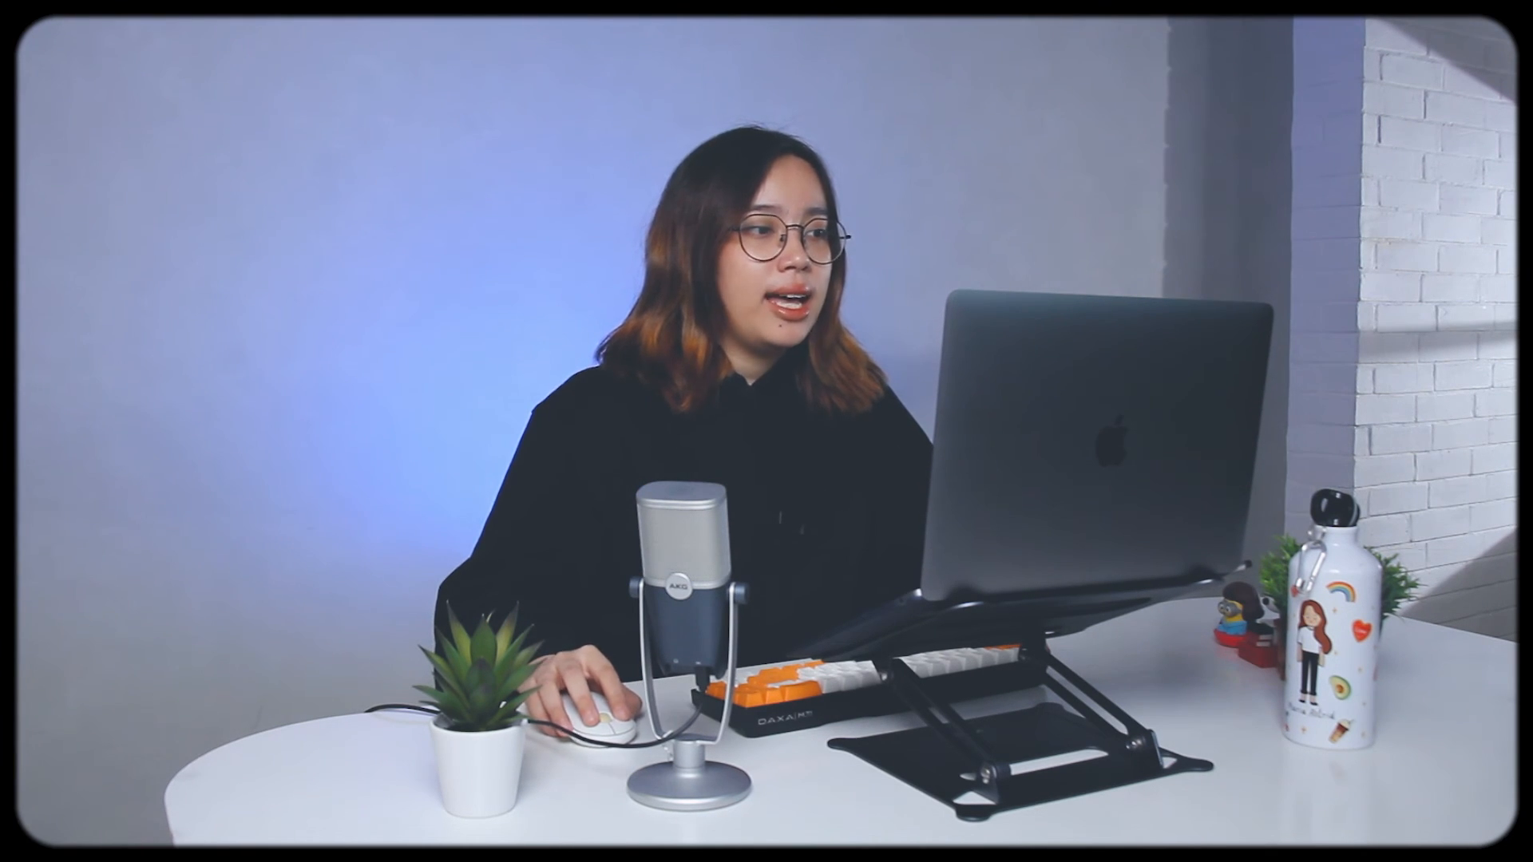
Replace the first name in cell B2 with that person's full three-part name
click(268, 279)
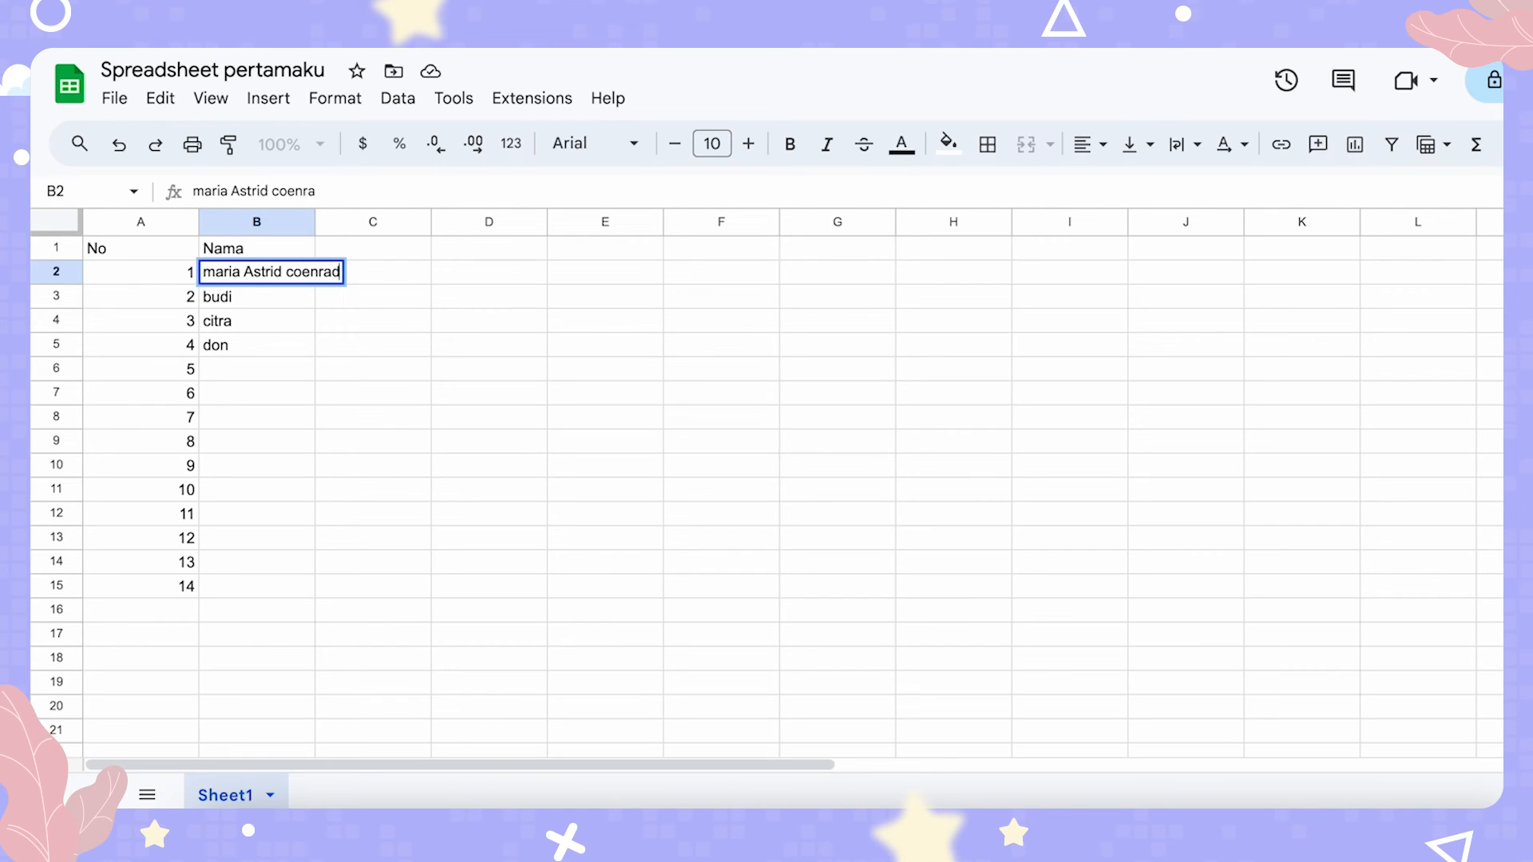
key(Return)
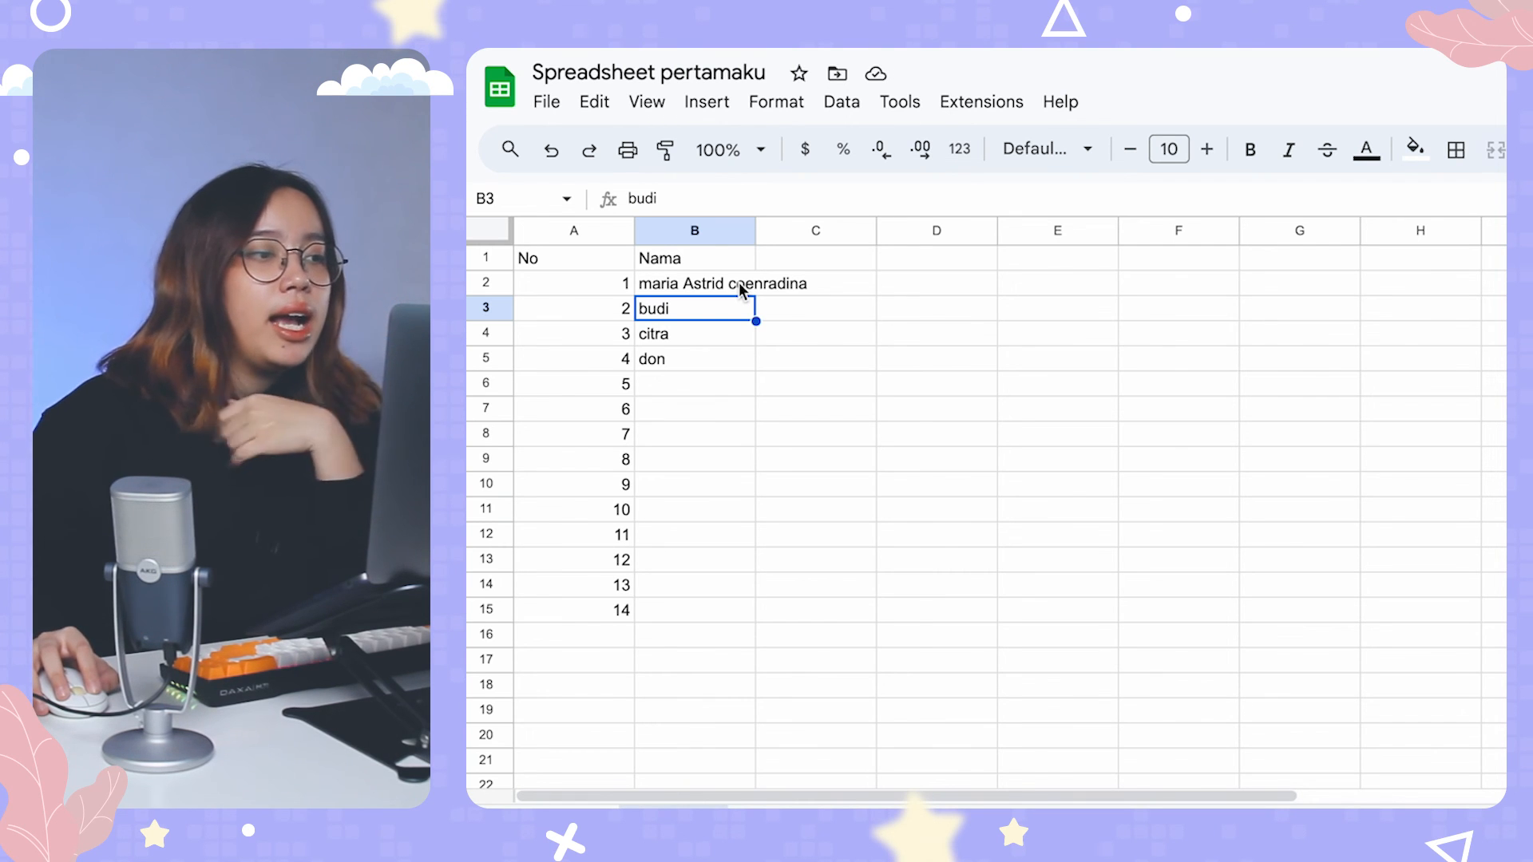
Widen column B until the full name in cell B2 fits inside the column
click(756, 232)
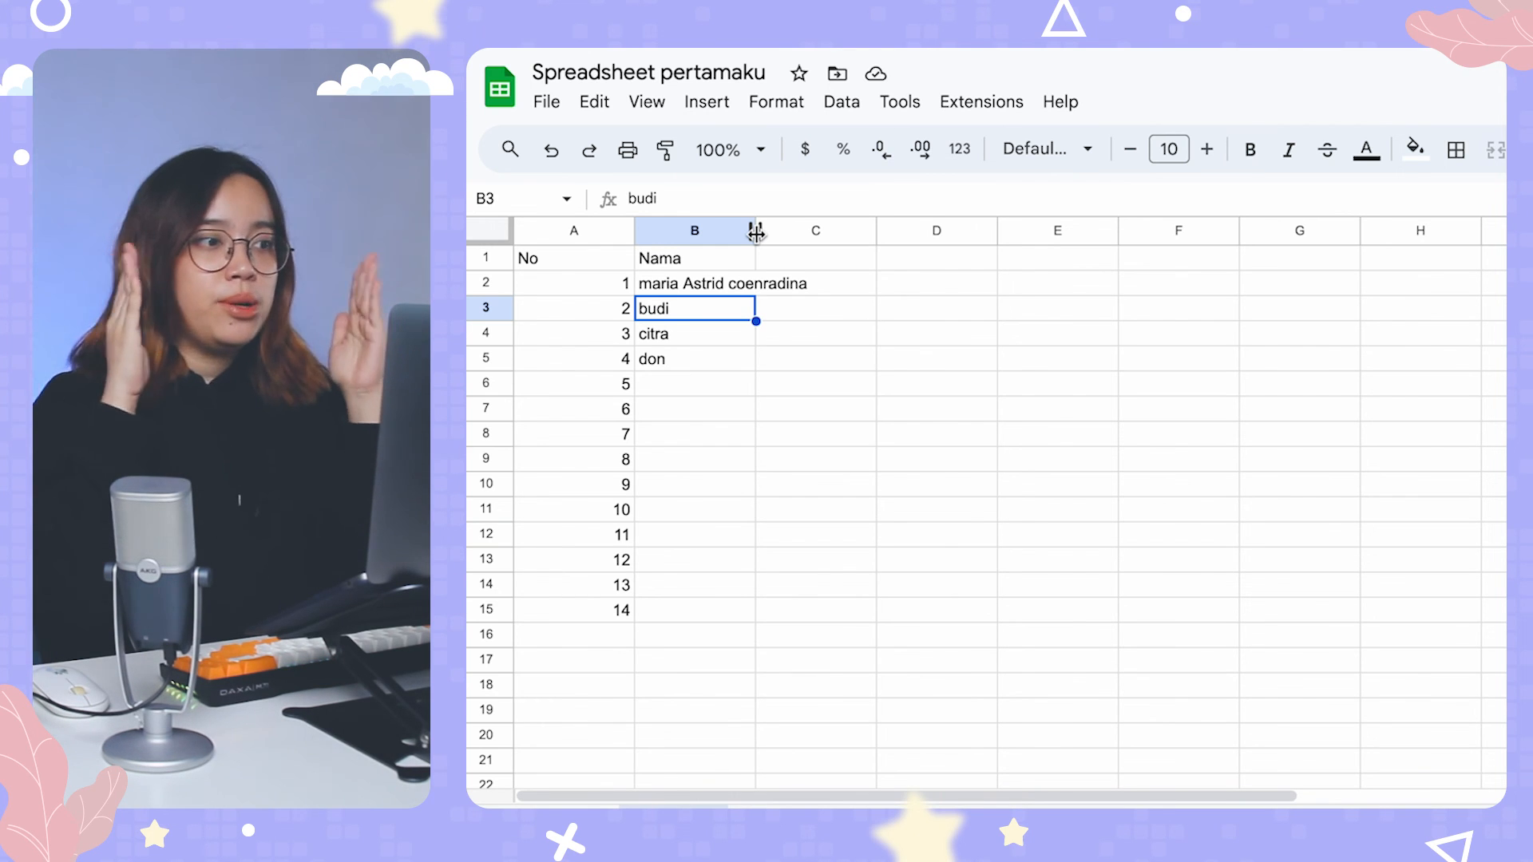
key(Down)
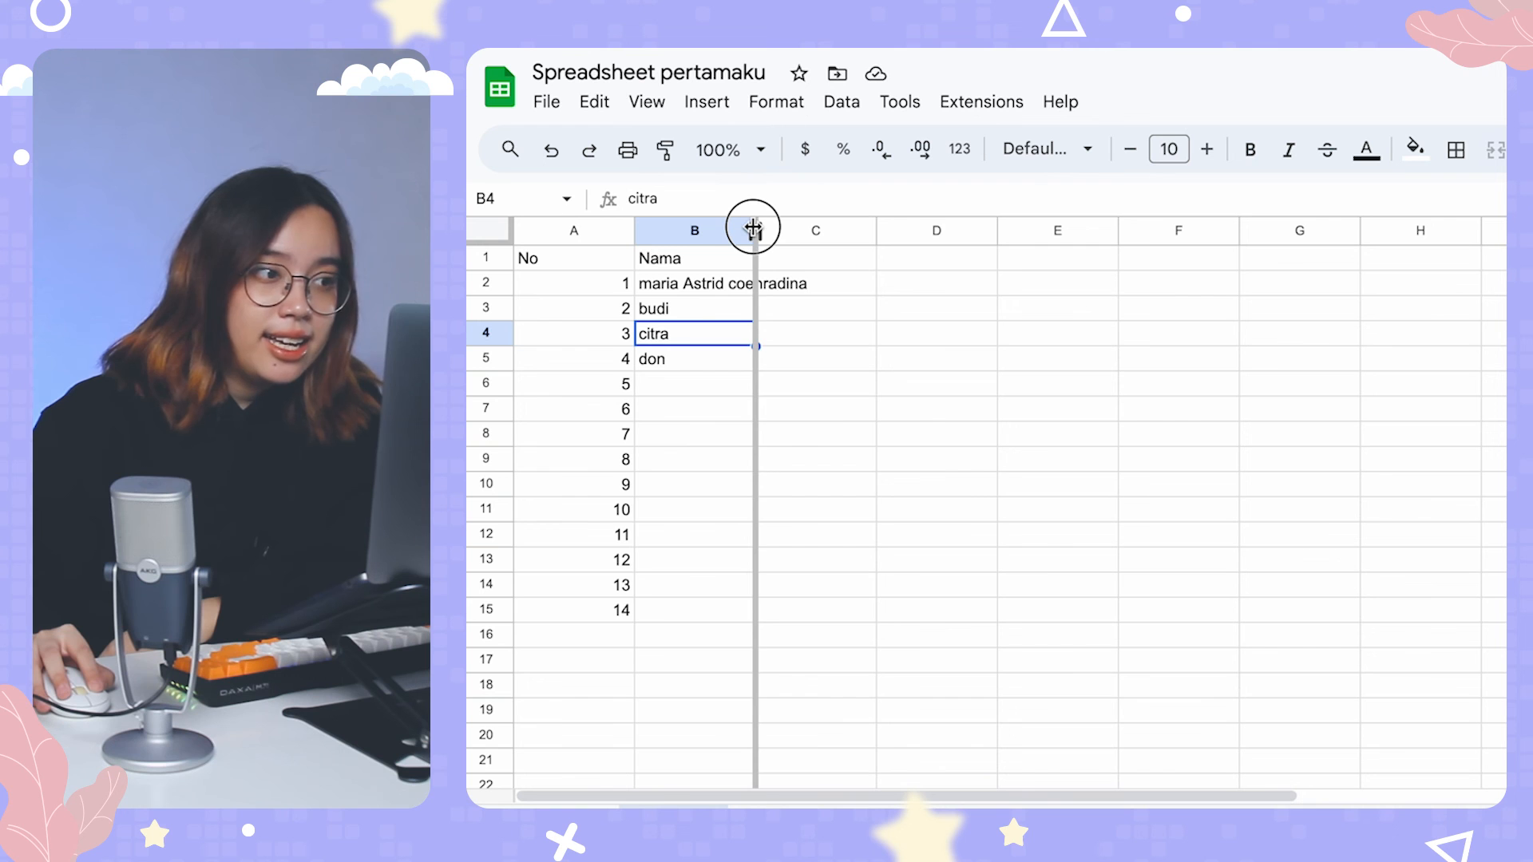
drag(753, 229, 829, 230)
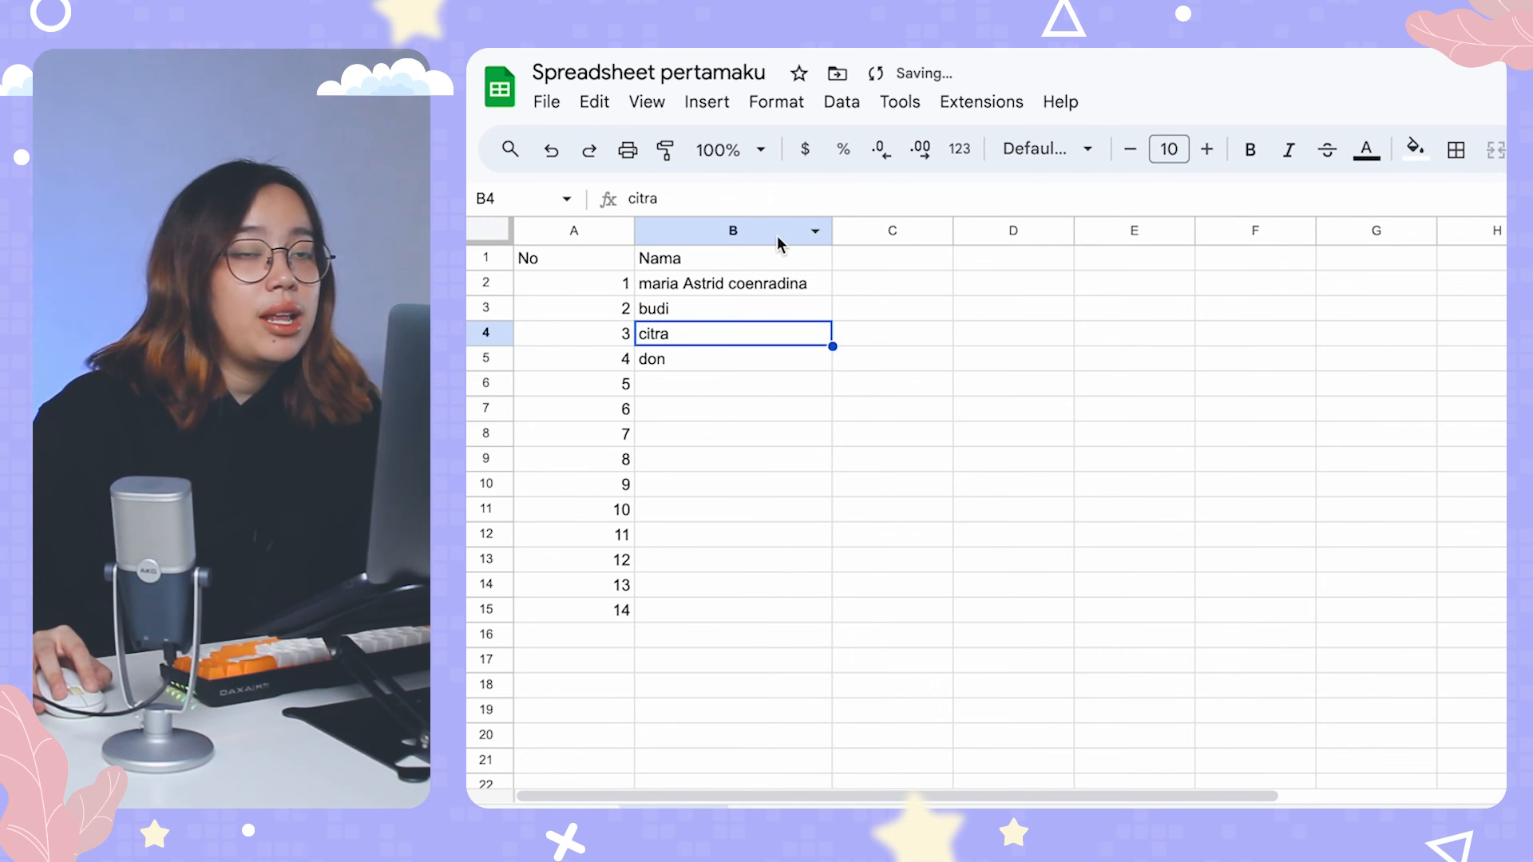
mouse_move(828, 232)
mouse_down()
mouse_move(875, 229)
mouse_move(828, 233)
mouse_up()
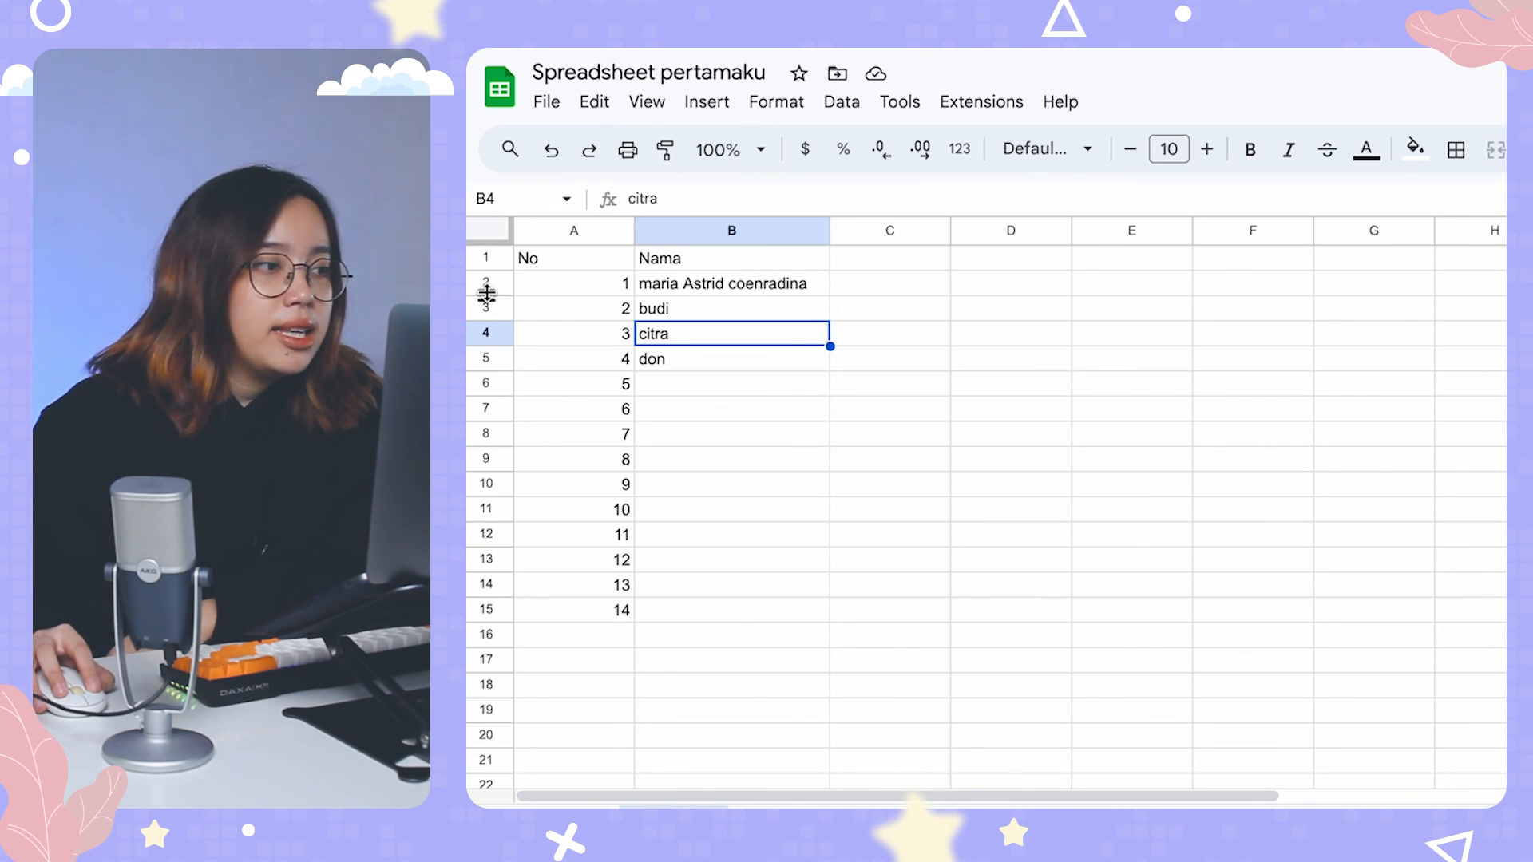
Increase the height of row 2 by moving its lower border down
click(486, 295)
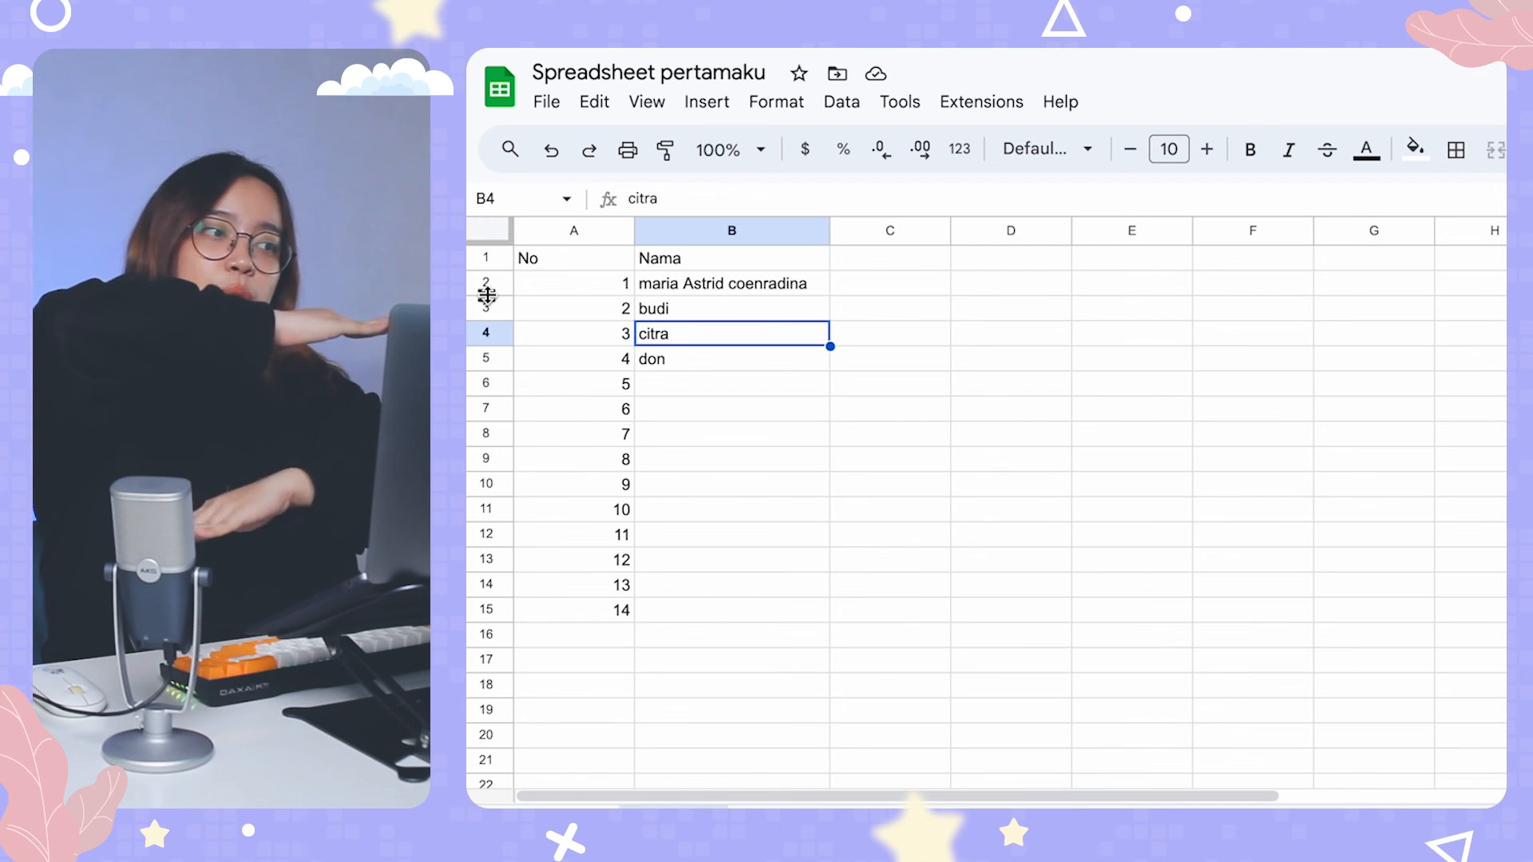
mouse_move(487, 295)
mouse_down()
mouse_move(494, 328)
mouse_move(488, 313)
mouse_up()
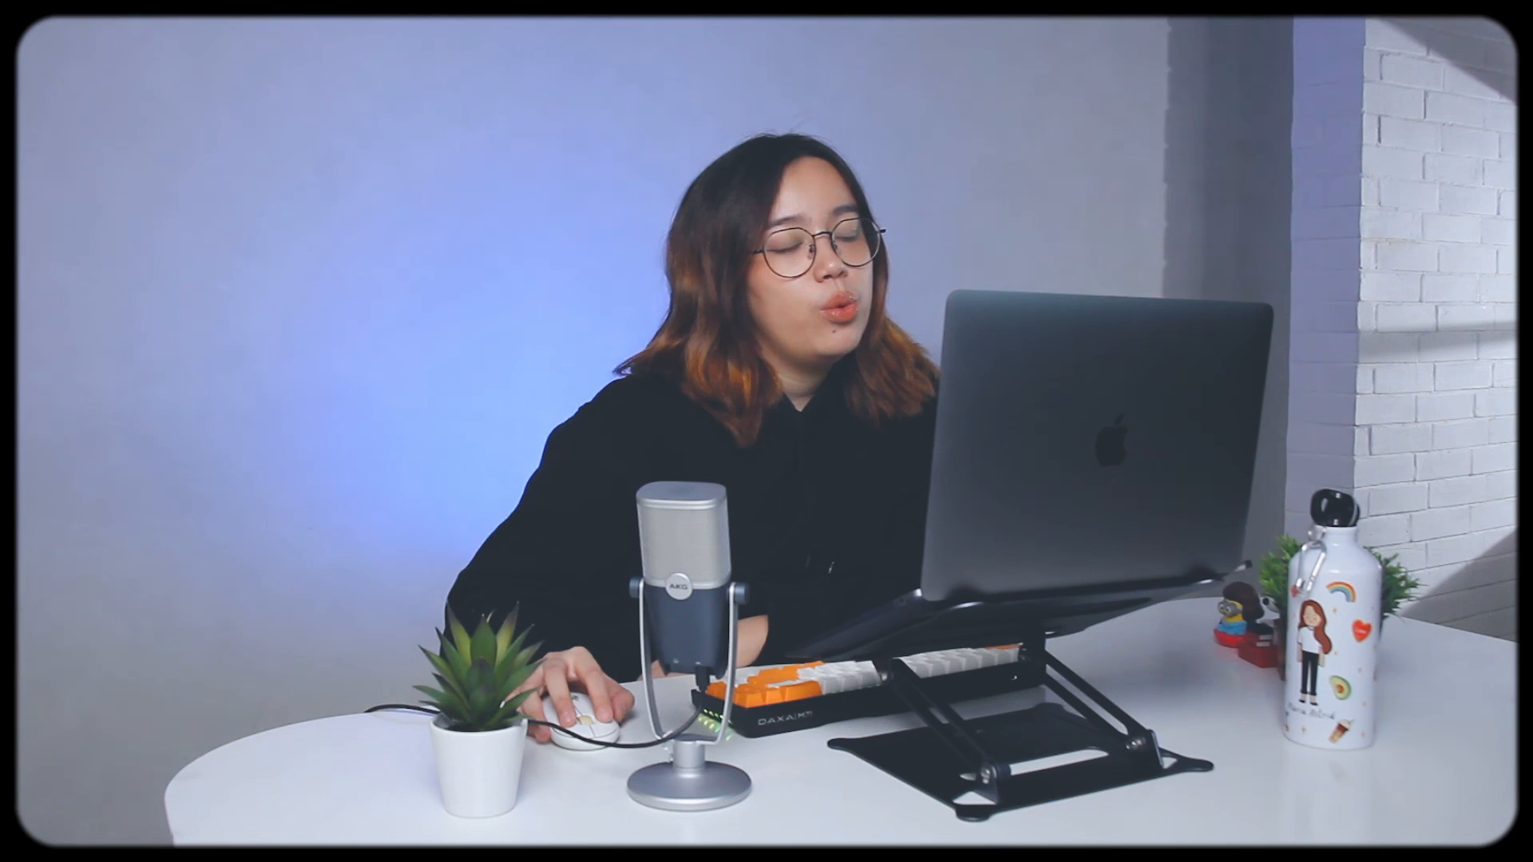